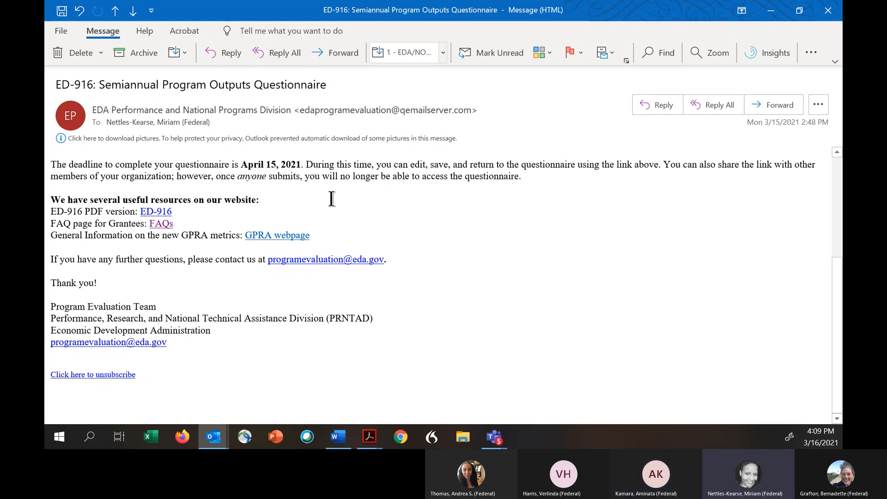
- Open the ED-916 questionnaire from the start link in the email
scroll(439, 229, "up", 6)
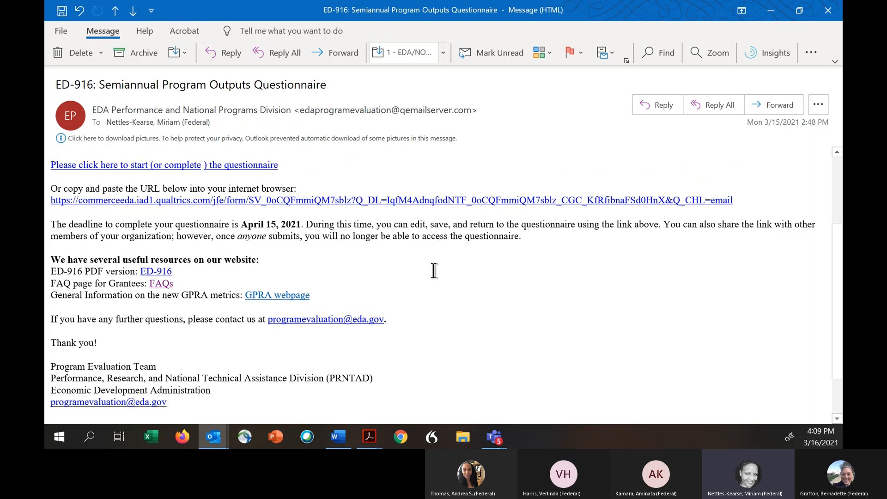
scroll(434, 271, "up", 1)
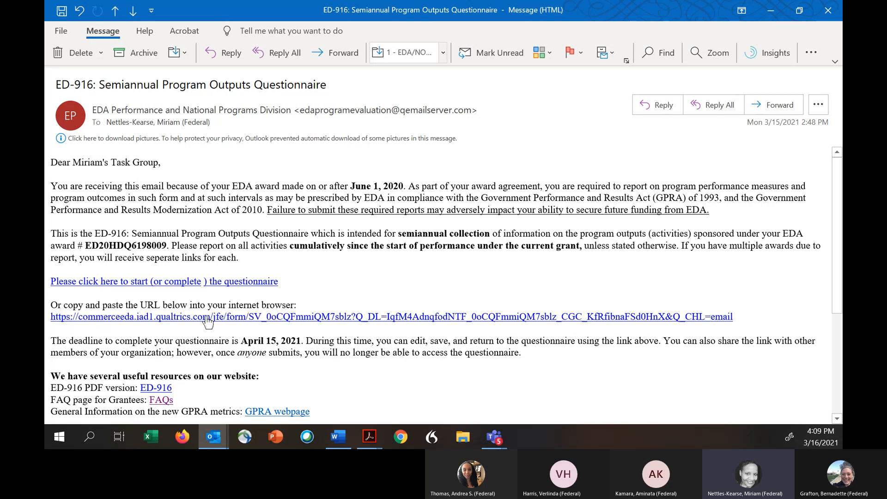
left_click(243, 288)
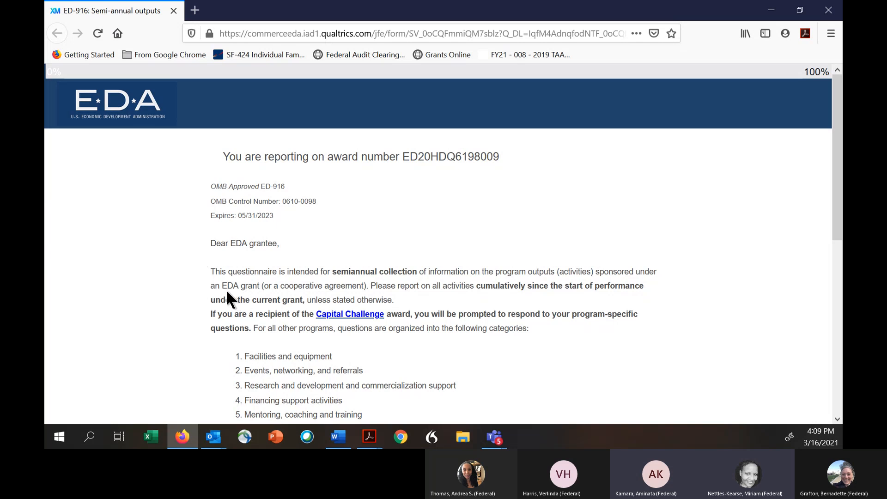
- Continue past the questionnaire's introduction page and answer No to the EDA Capital Challenge grant question, advancing to the next page
scroll(204, 291, "down", 3)
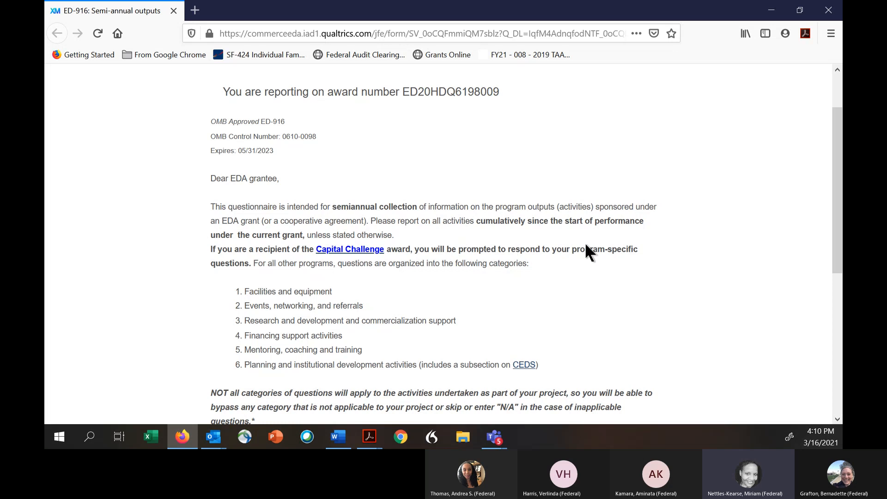
scroll(604, 242, "down", 5)
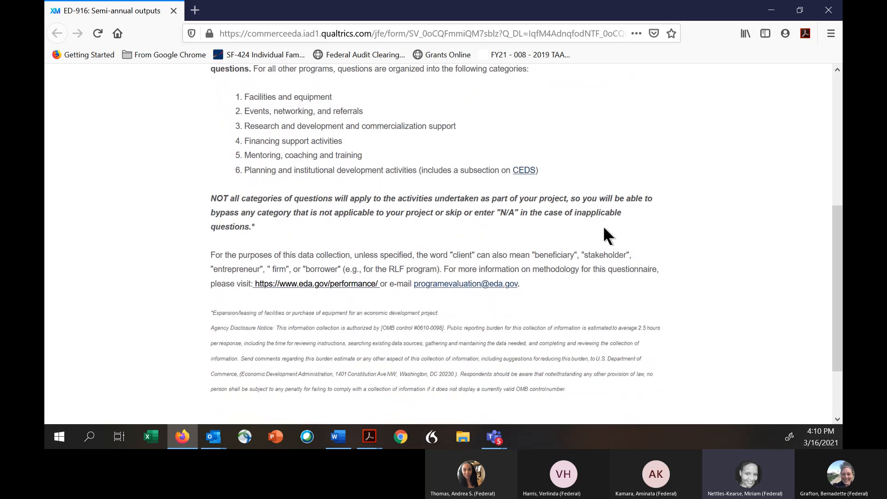
scroll(622, 218, "down", 1)
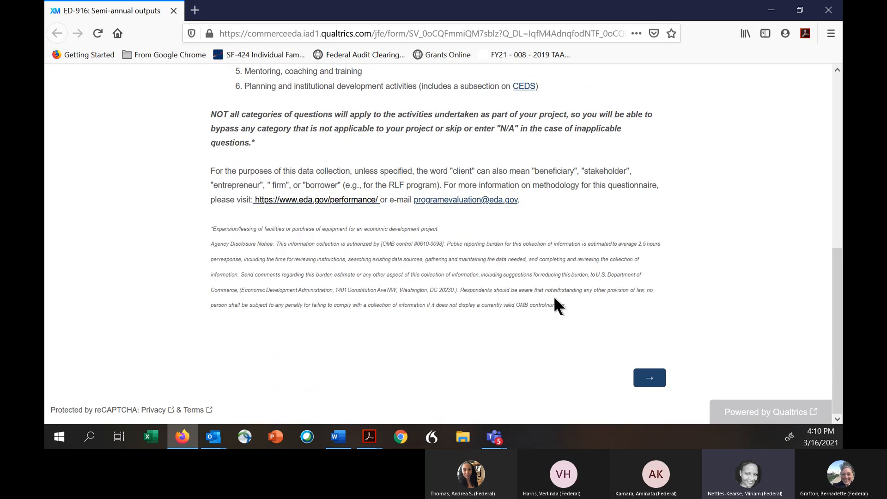
left_click(650, 381)
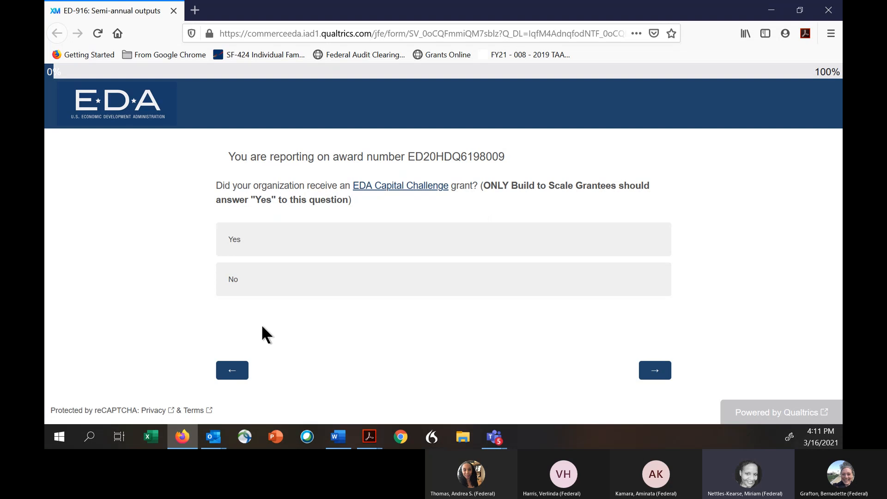
left_click(259, 282)
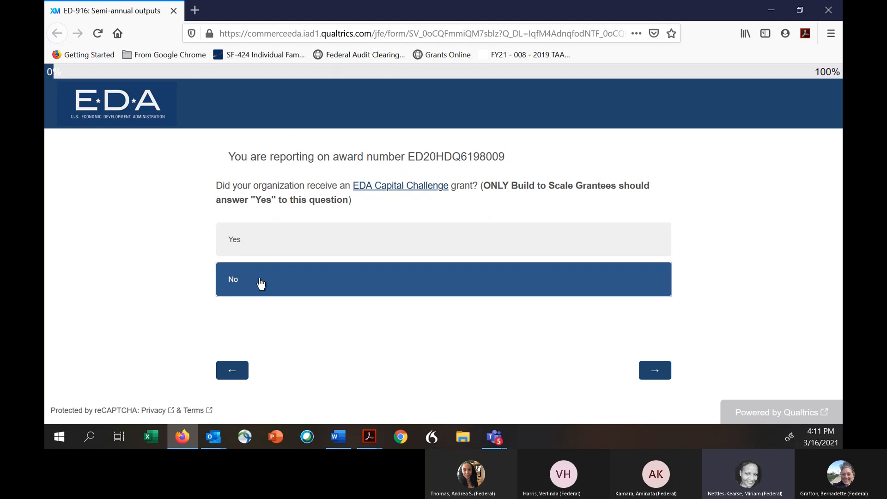
left_click(656, 374)
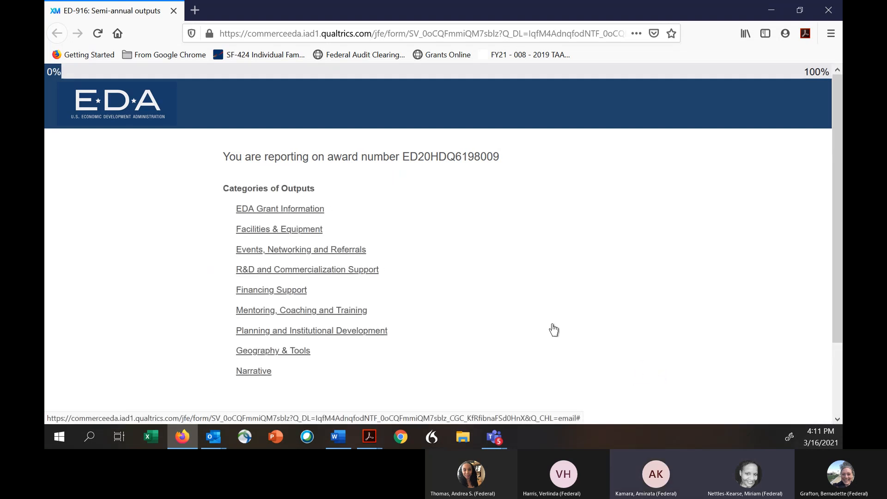
- Review the Categories of Outputs list and continue to the EDA grant information page
scroll(525, 300, "down", 2)
scroll(514, 257, "up", 2)
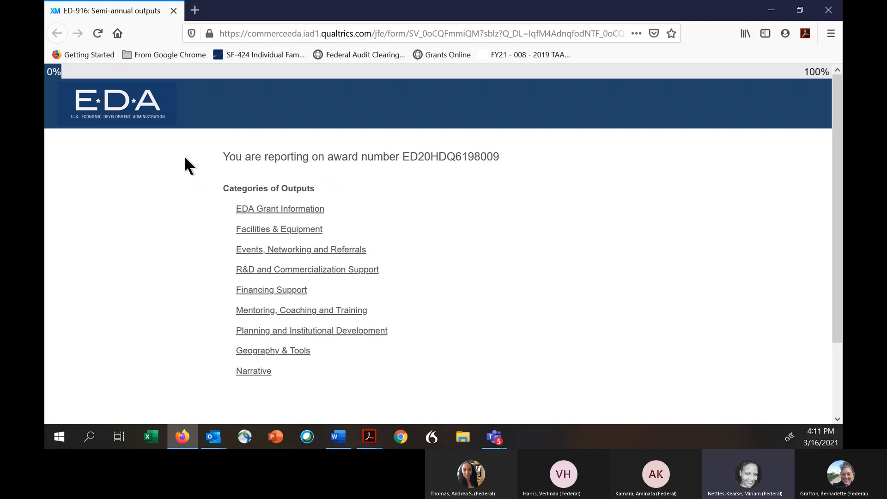
scroll(685, 312, "down", 3)
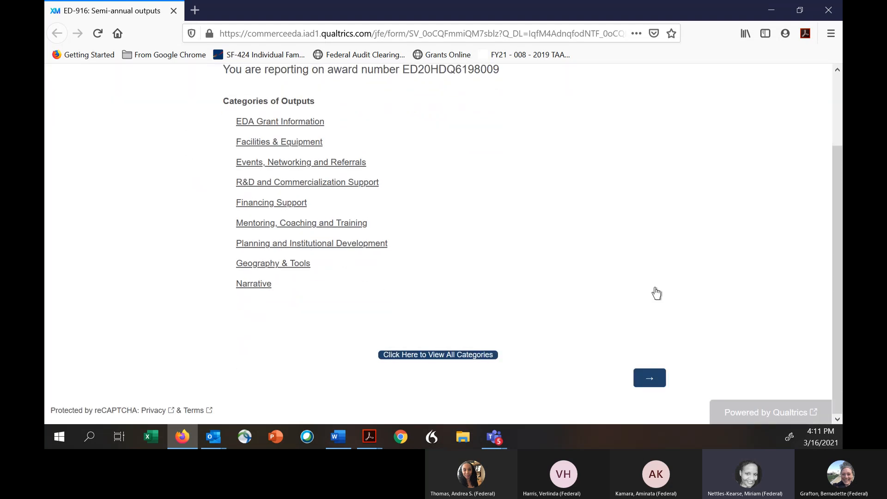
scroll(481, 222, "up", 2)
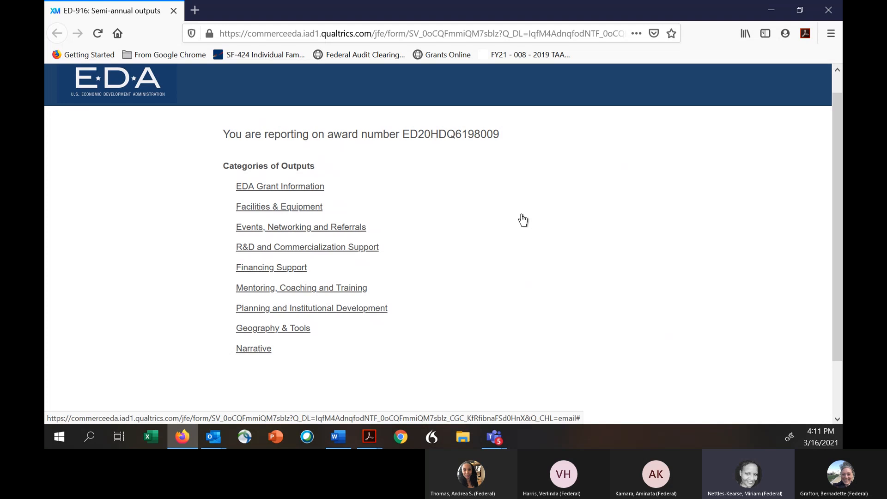
scroll(522, 220, "down", 3)
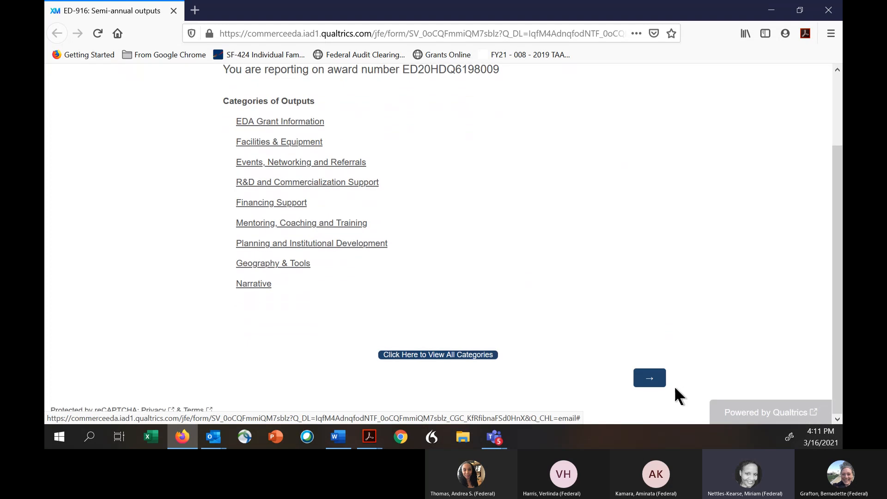
left_click(649, 378)
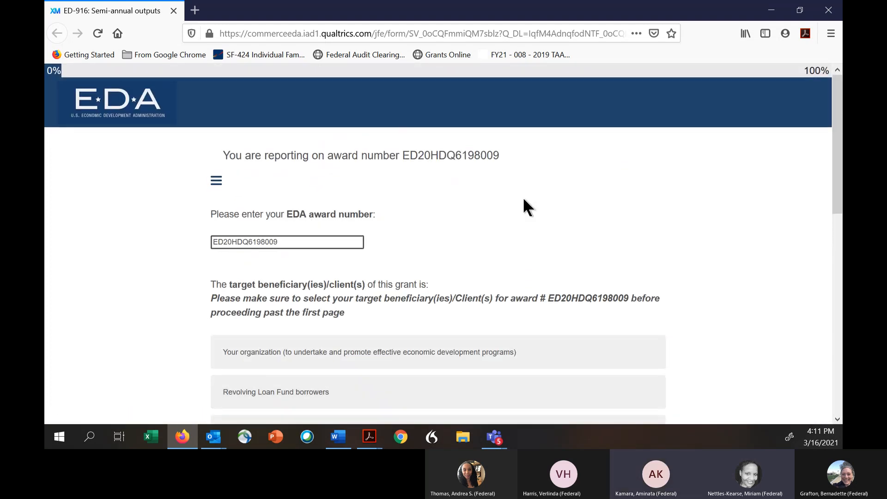
- Choose "Firms (excluding startups and SMEs)" as the grant's target beneficiary and continue to the next page
scroll(522, 197, "down", 6)
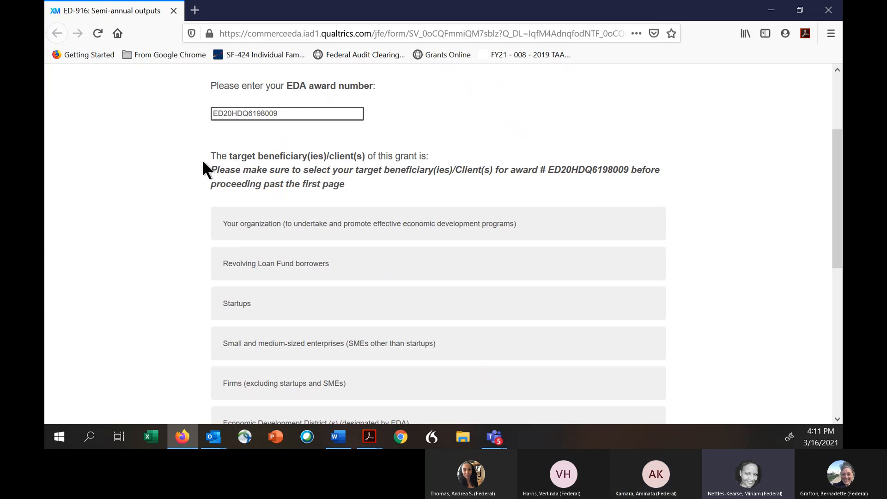
scroll(640, 208, "down", 3)
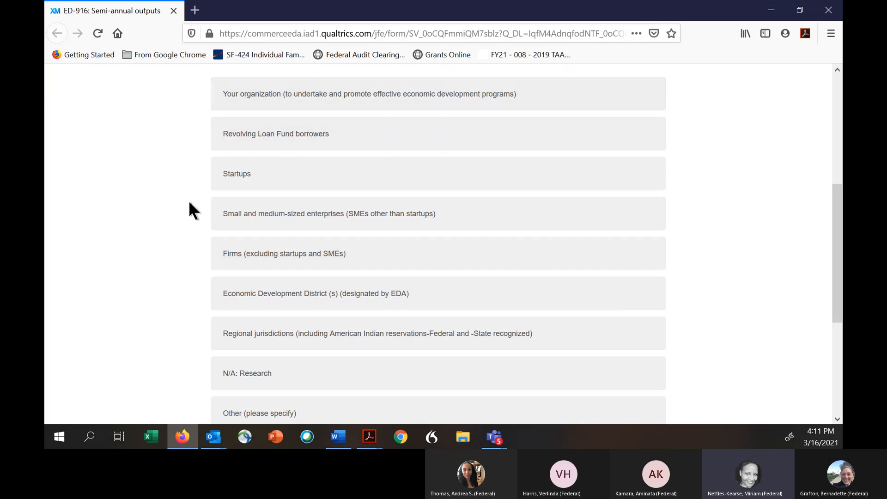
left_click(280, 258)
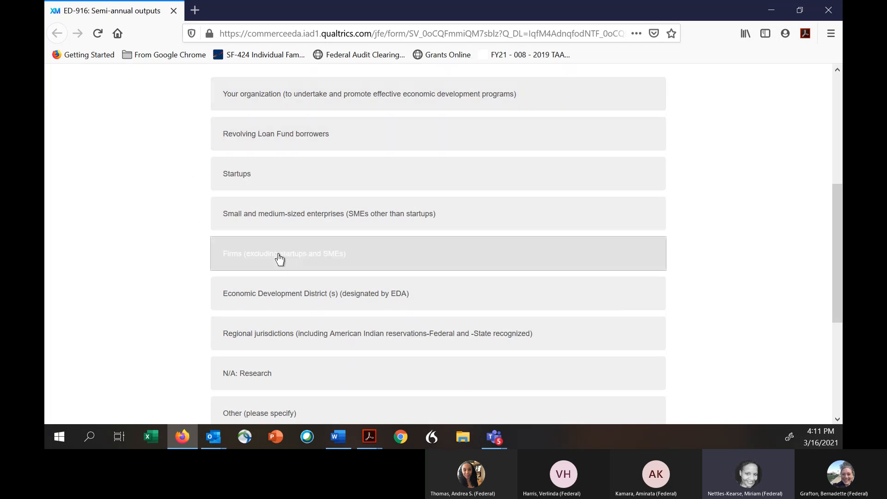
scroll(702, 244, "down", 4)
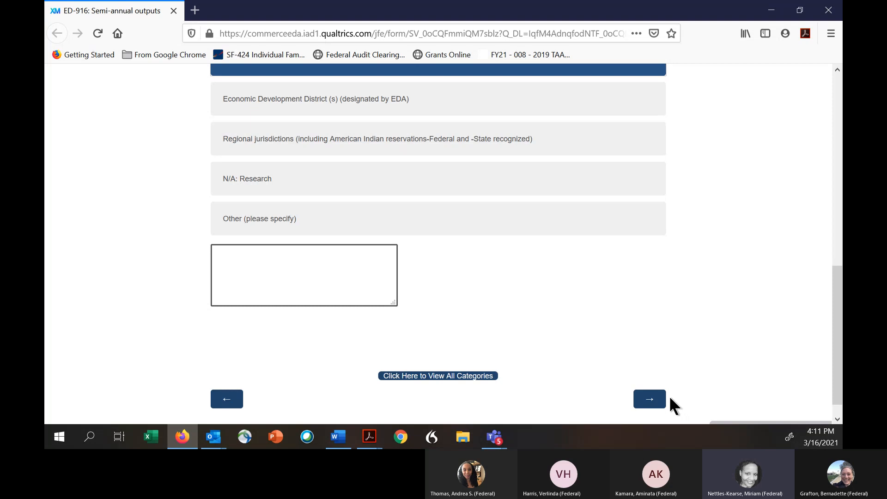
left_click(650, 400)
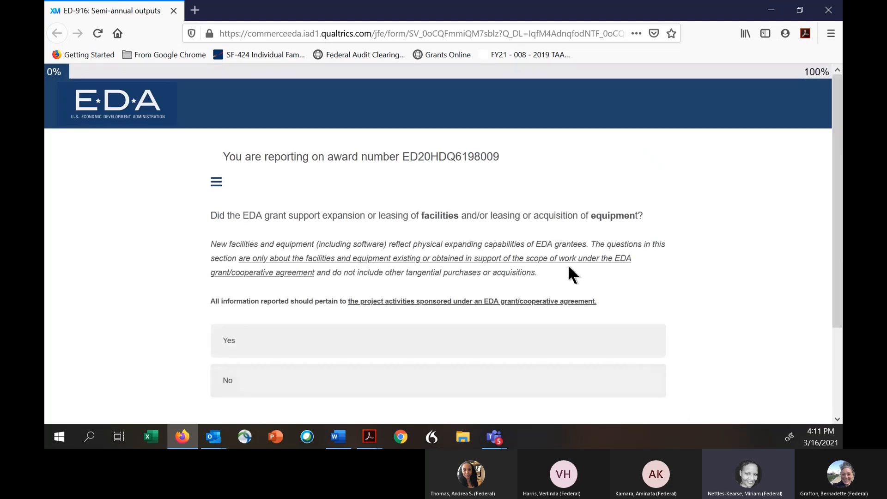
- Answer No to the question on facilities and equipment support and continue to the next section
scroll(509, 241, "down", 2)
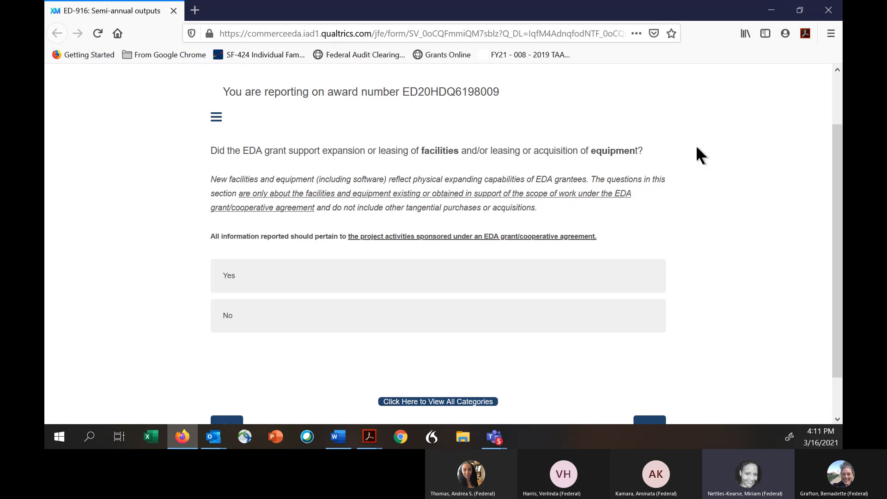
scroll(737, 196, "down", 1)
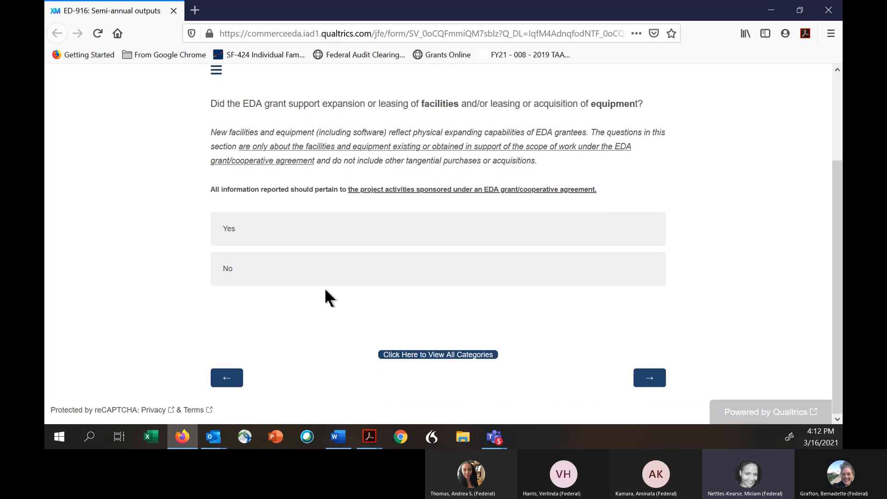
left_click(342, 277)
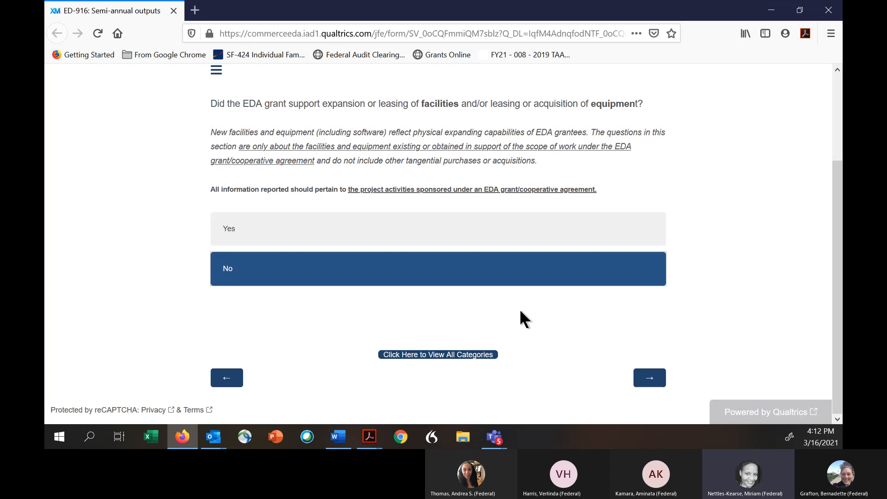
left_click(650, 382)
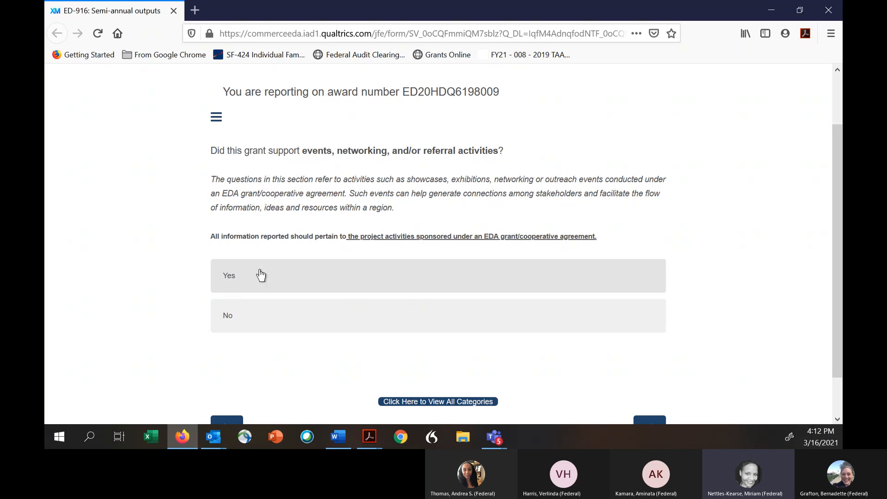
- Answer Yes to the question on events, networking, and/or referral activities and continue
scroll(261, 275, "down", 2)
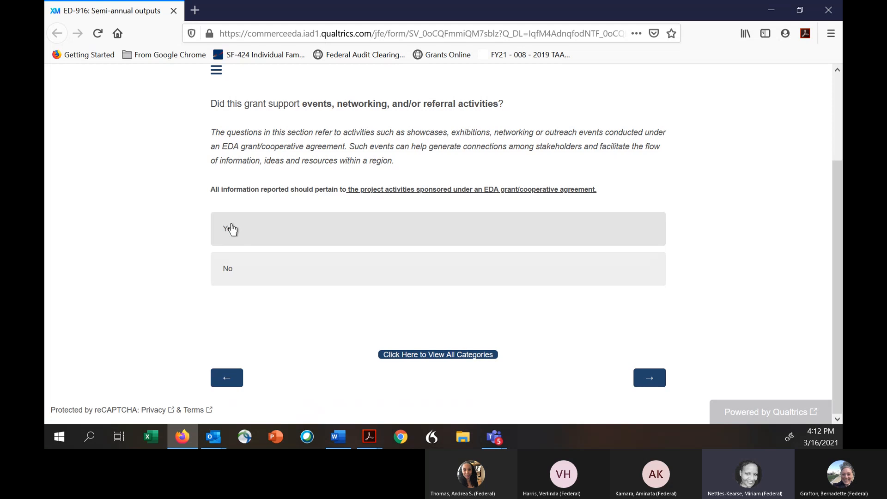
left_click(265, 232)
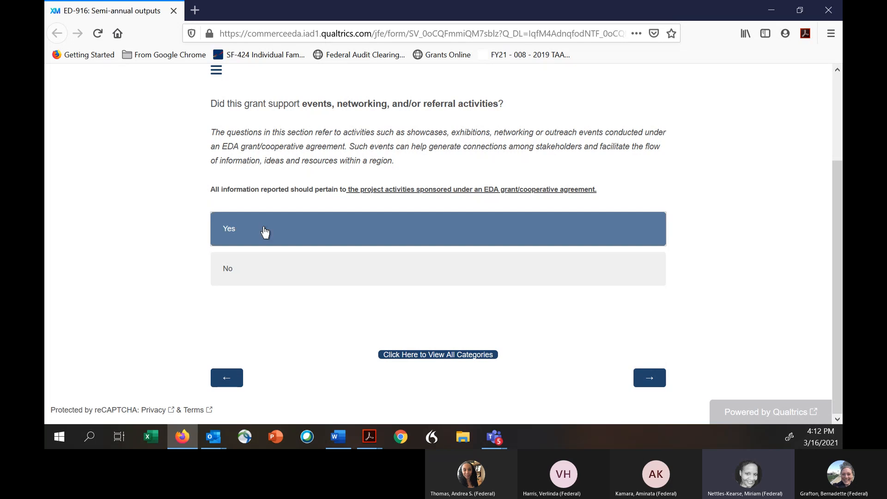
left_click(650, 376)
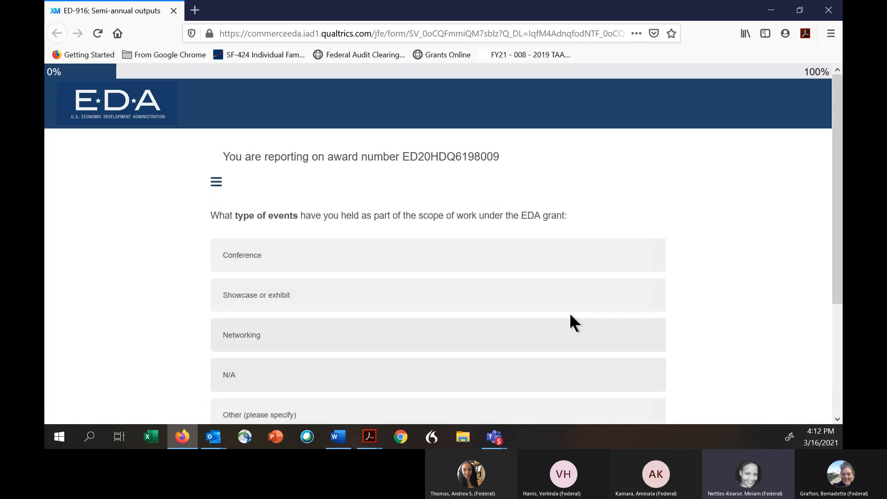
- Choose Networking as the type of events held under the EDA grant and continue to the event details
scroll(714, 260, "down", 2)
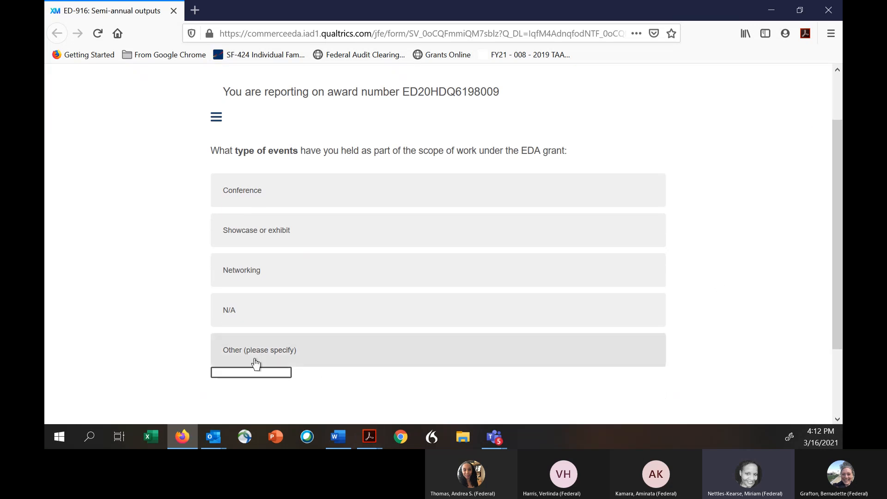
left_click(255, 274)
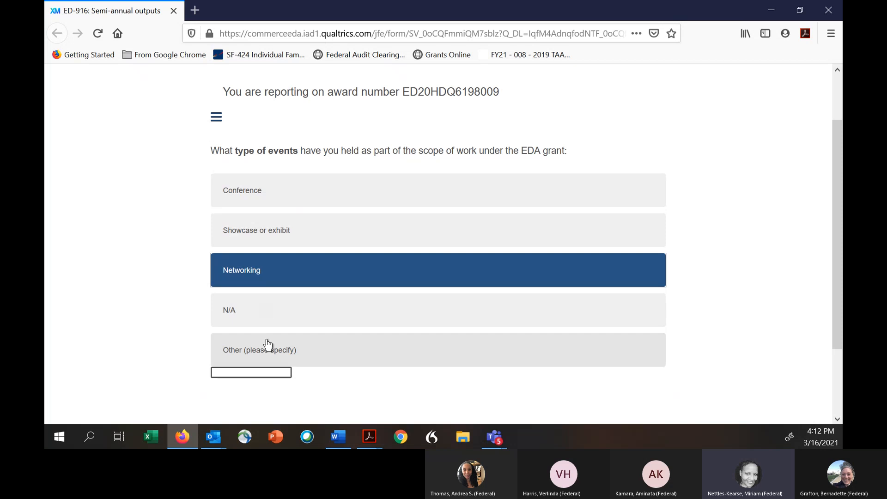
scroll(485, 289, "down", 1)
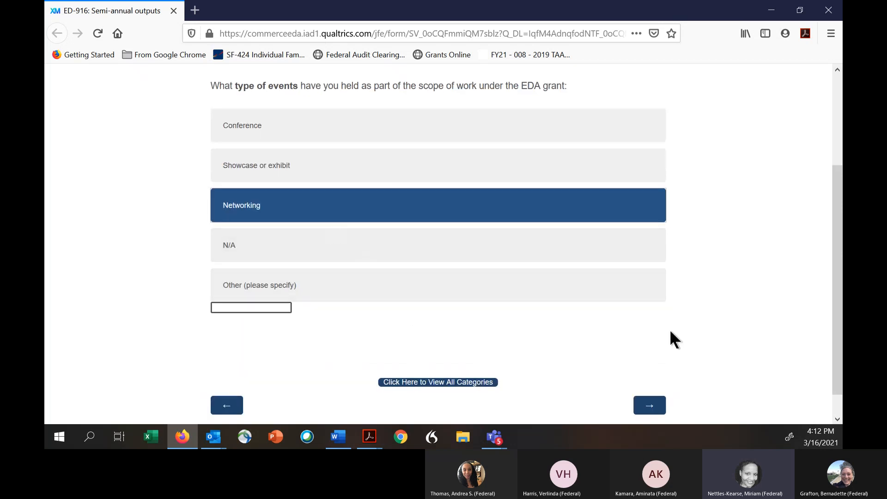
scroll(585, 332, "down", 1)
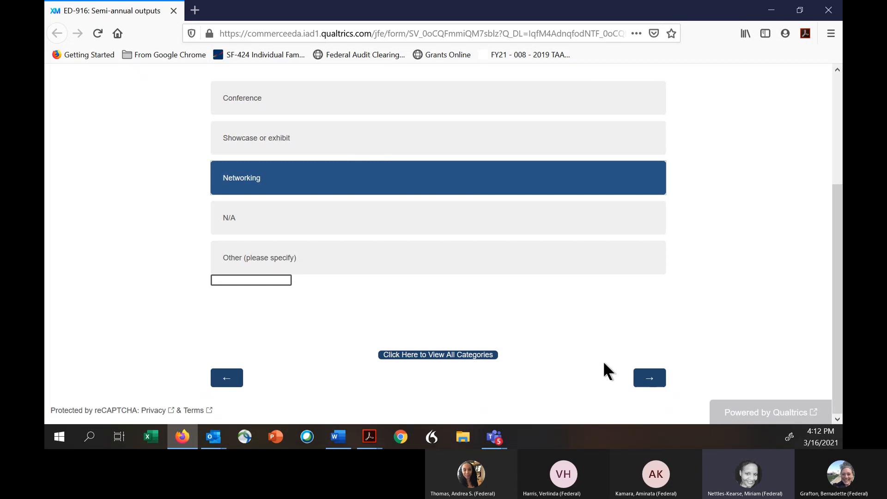
left_click(658, 380)
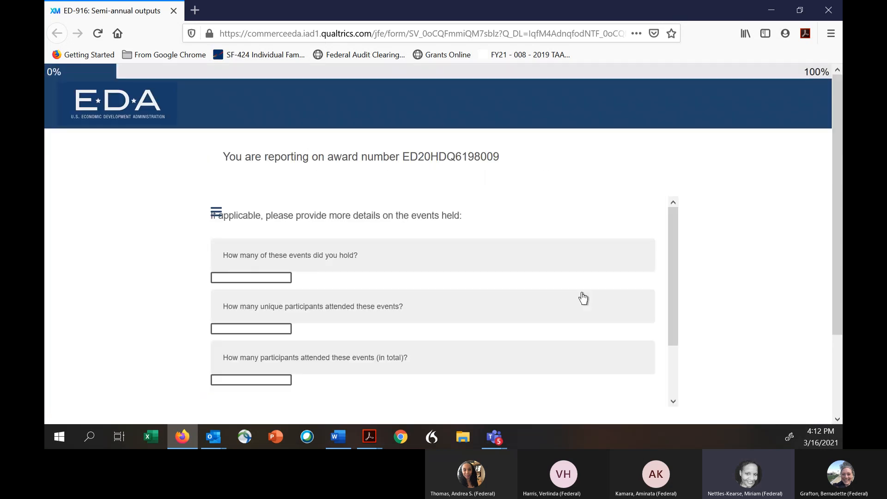
- Fill in the event details with 3 events held, 10 unique participants and 20 participants in total
scroll(557, 191, "down", 2)
scroll(508, 185, "down", 1)
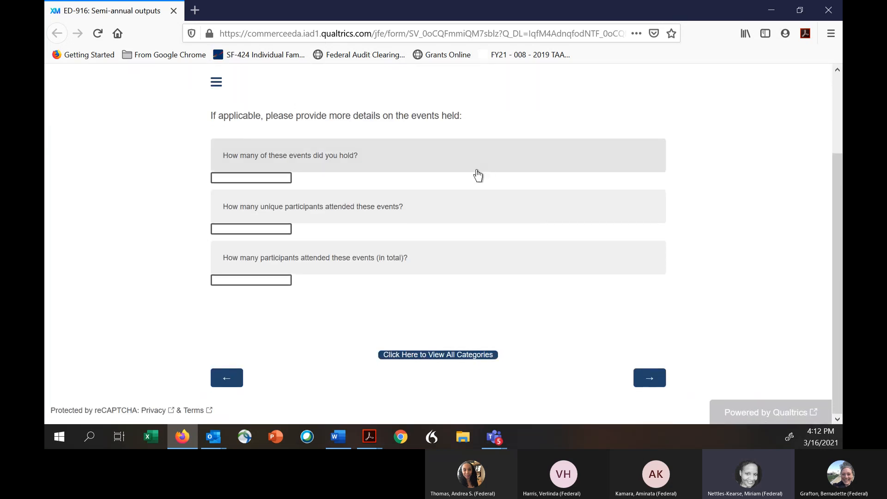
left_click(253, 175)
type("3")
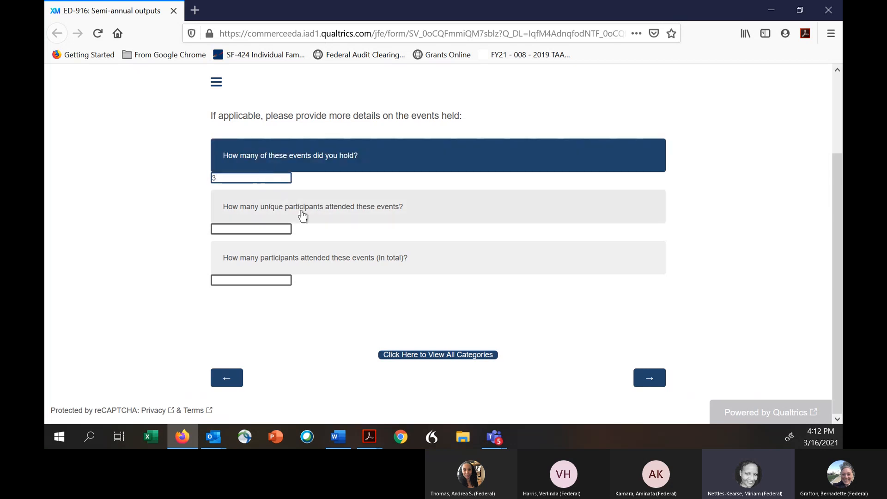
left_click(271, 227)
type("10")
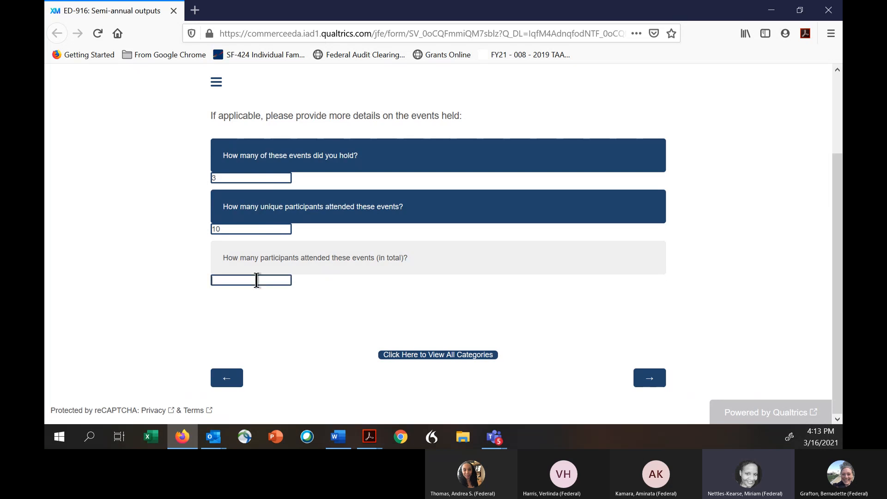
type("20")
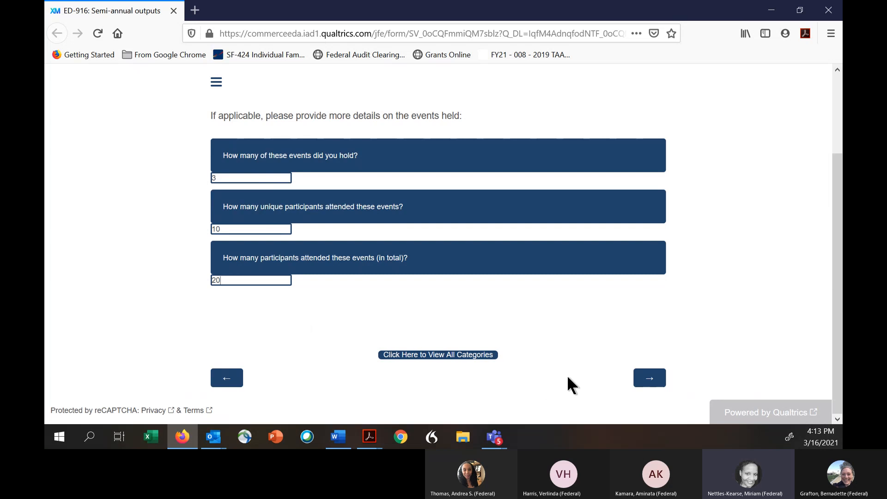
- Continue to the question on the focus of the events and choose Other as the focus
left_click(649, 377)
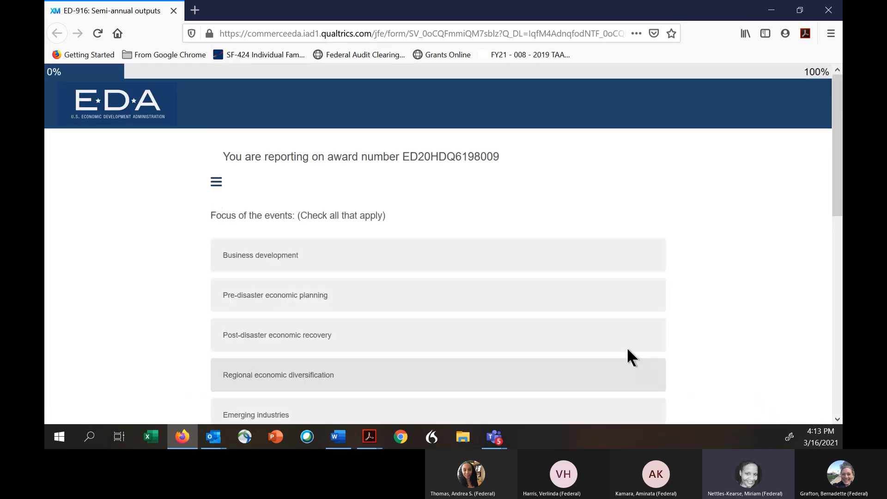
scroll(558, 251, "down", 1)
scroll(557, 247, "down", 1)
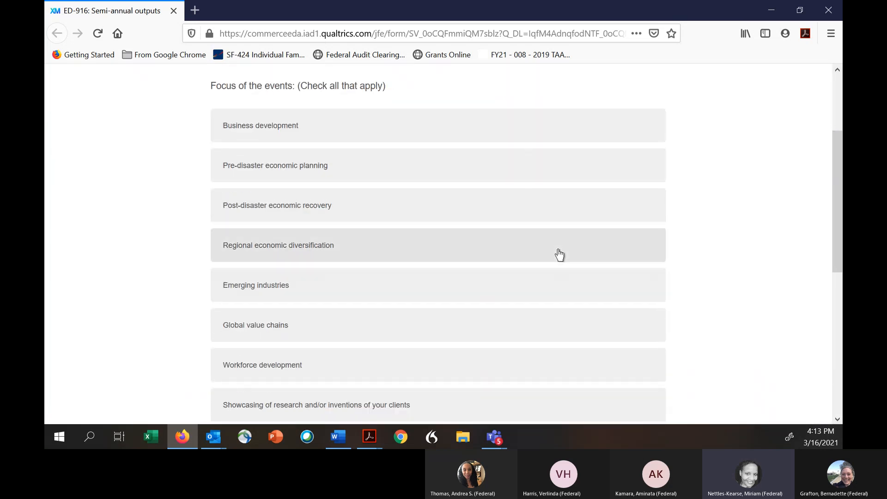
scroll(568, 196, "down", 1)
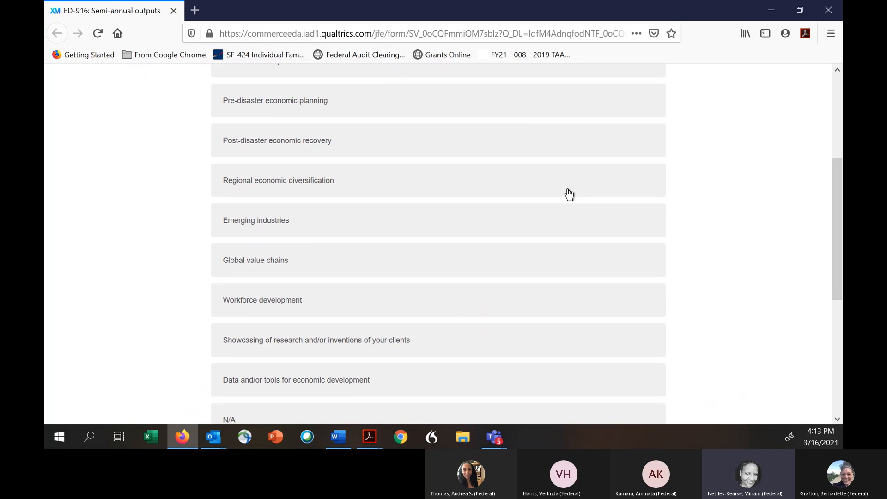
scroll(487, 201, "down", 1)
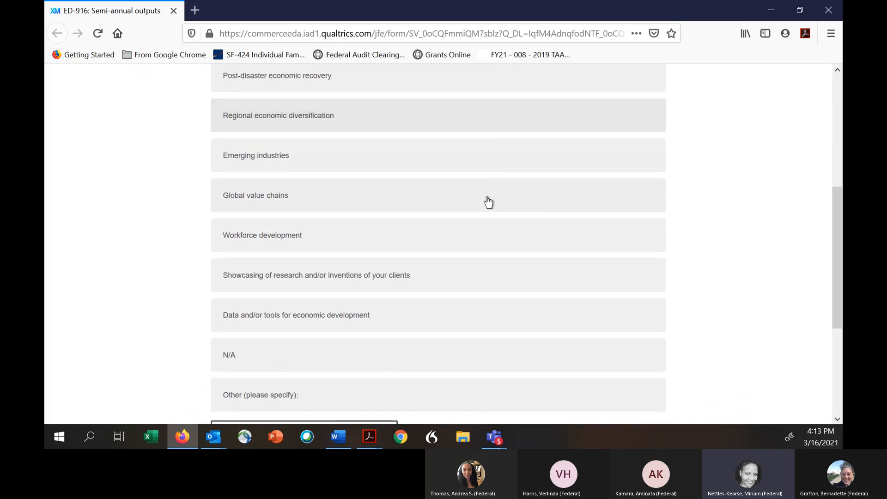
scroll(488, 201, "down", 1)
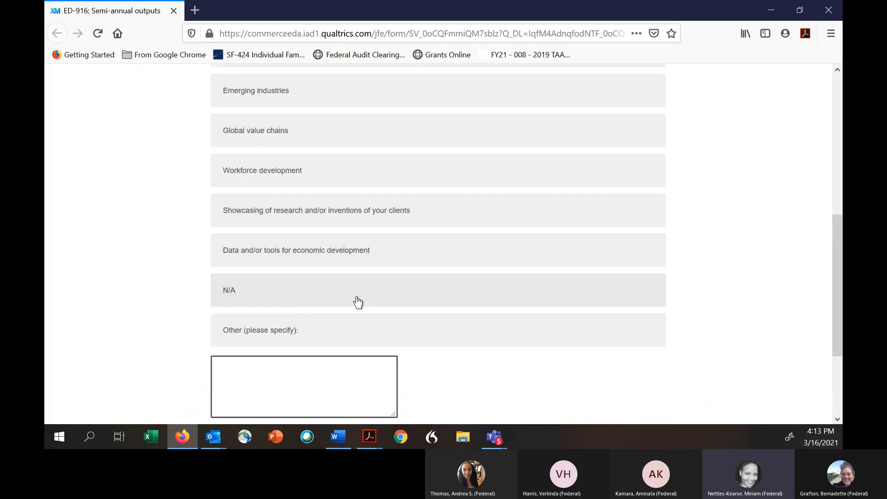
left_click(242, 333)
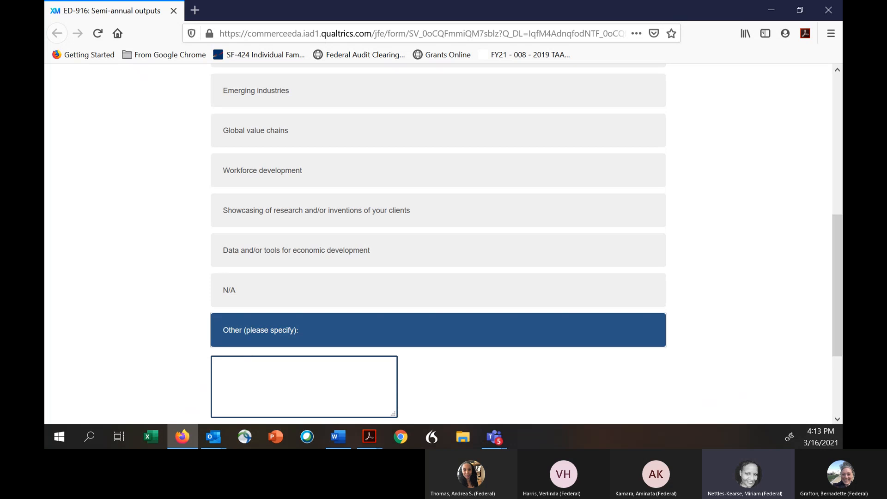
- Specify the other focus as engaging Federal and non-Federal partners to share program information and refer firms who may not be eligible for TAAF, and continue
left_click(370, 436)
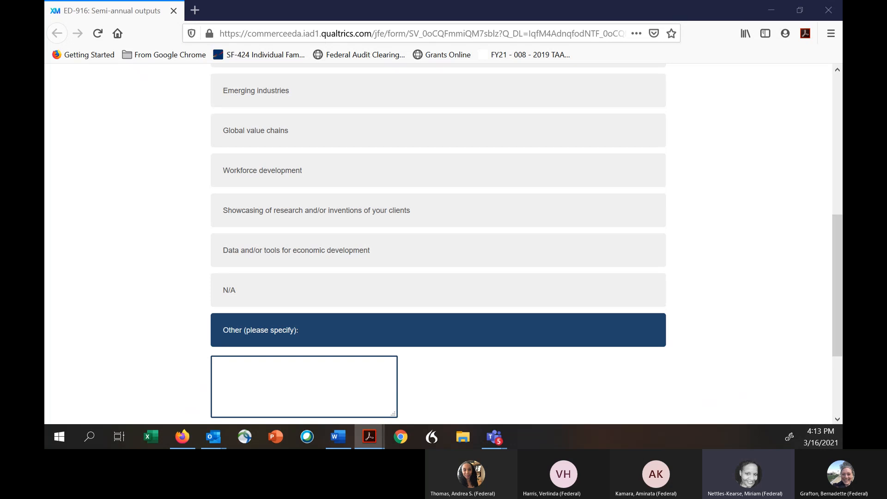
left_click(244, 373)
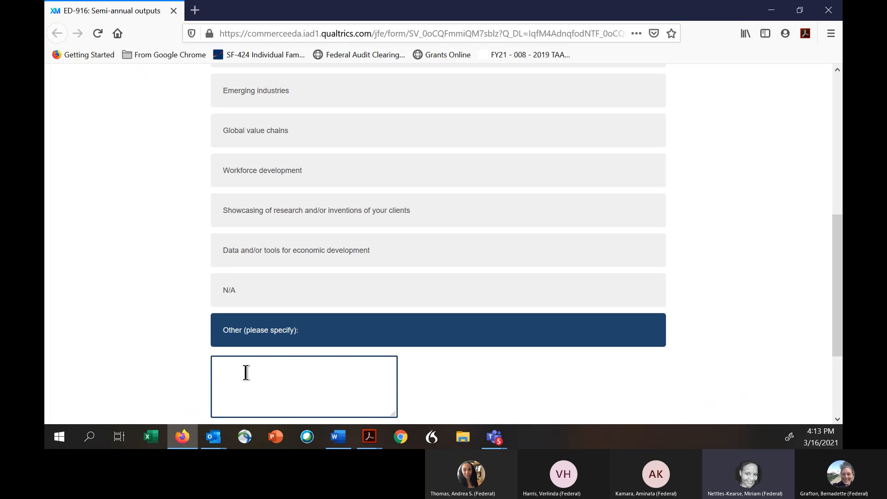
type("We engage with a number of Federal and non-Federal partners to share information about the program and refer firms who many not be eligible for T")
type("AFF")
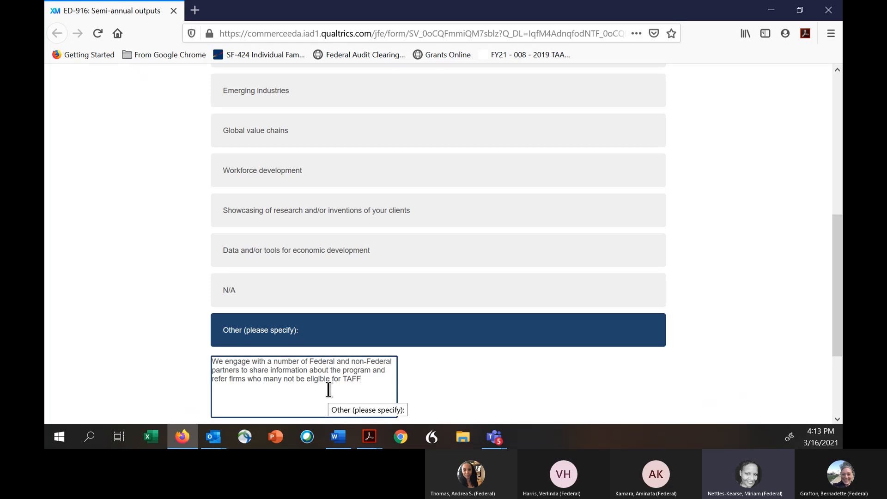
key("BackSpace")
key("BackSpace")
type("AF.")
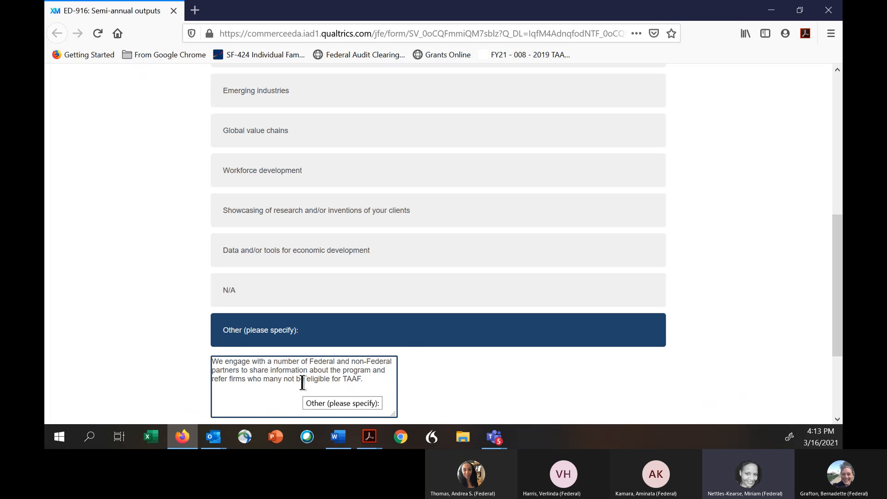
scroll(484, 364, "down", 3)
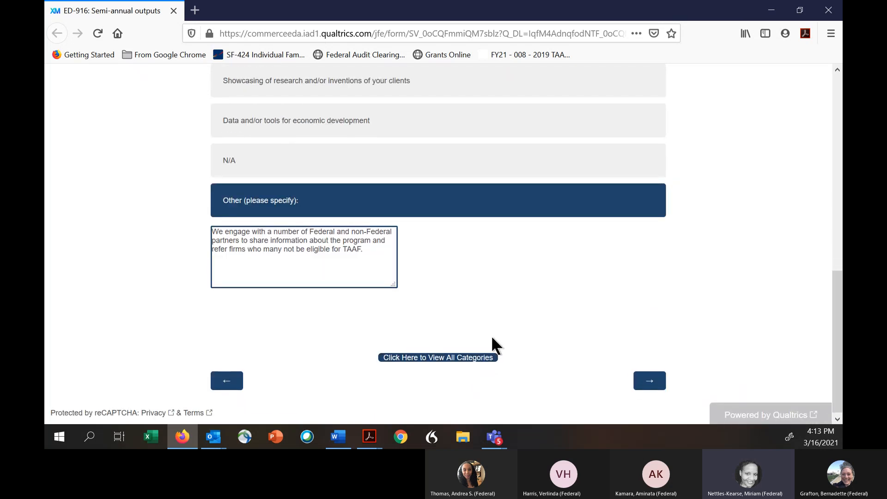
left_click(652, 383)
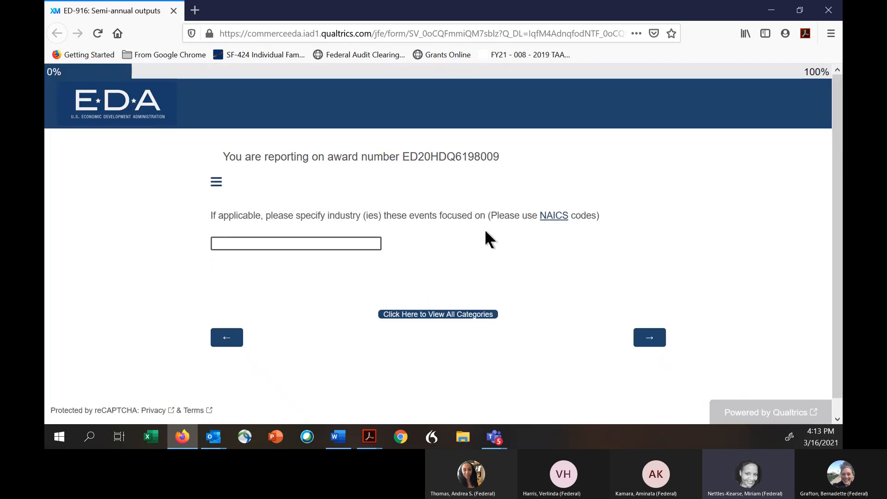
- Enter NAICS code 33999 as the industry the events focused on and continue to the referrals question
scroll(463, 234, "down", 1)
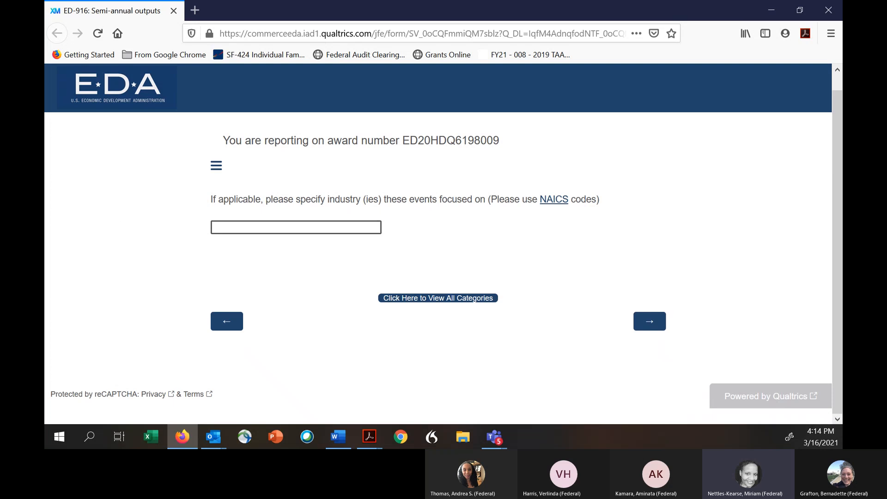
key("alt+Tab")
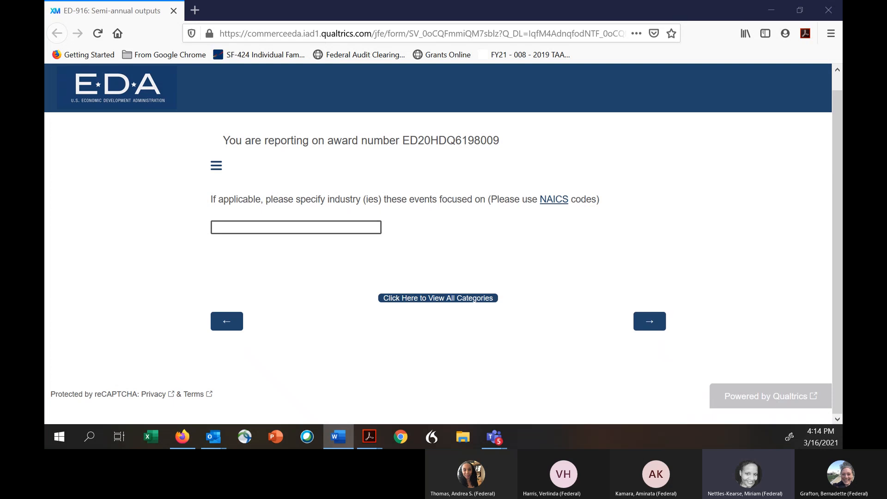
left_click(221, 229)
type("33999")
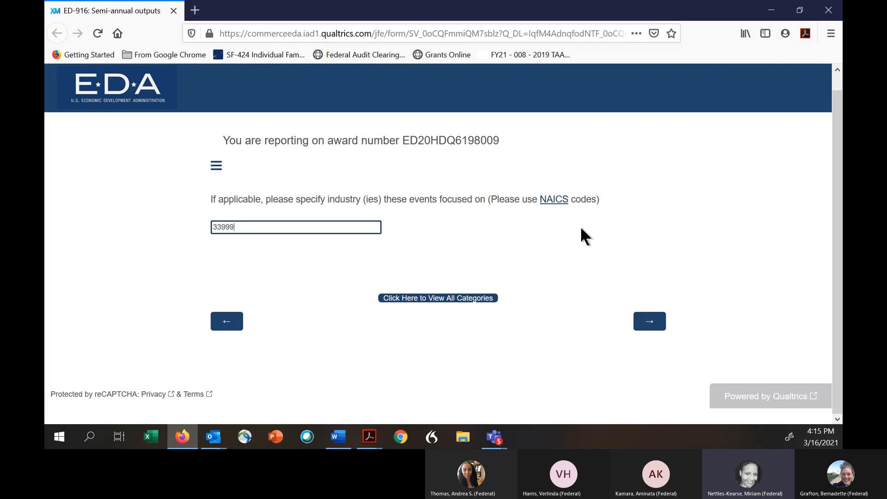
left_click(653, 326)
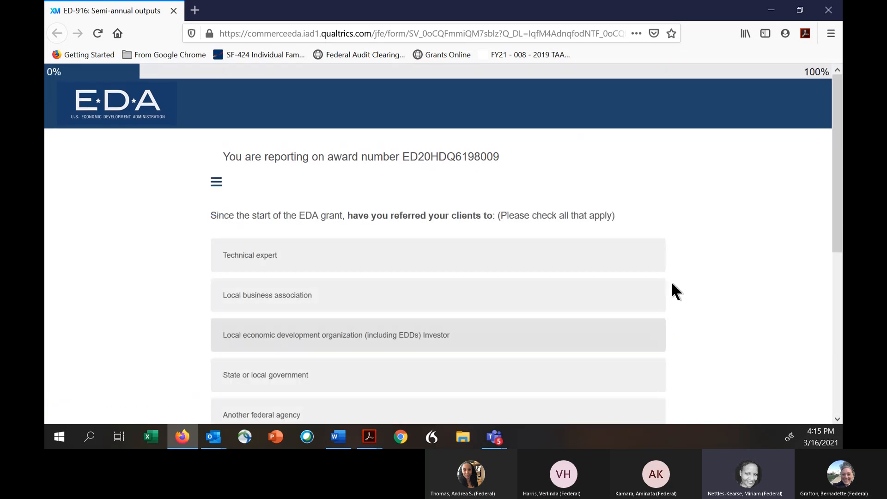
- Choose Another federal agency as the place clients were referred to and continue to the referral details
scroll(705, 254, "down", 2)
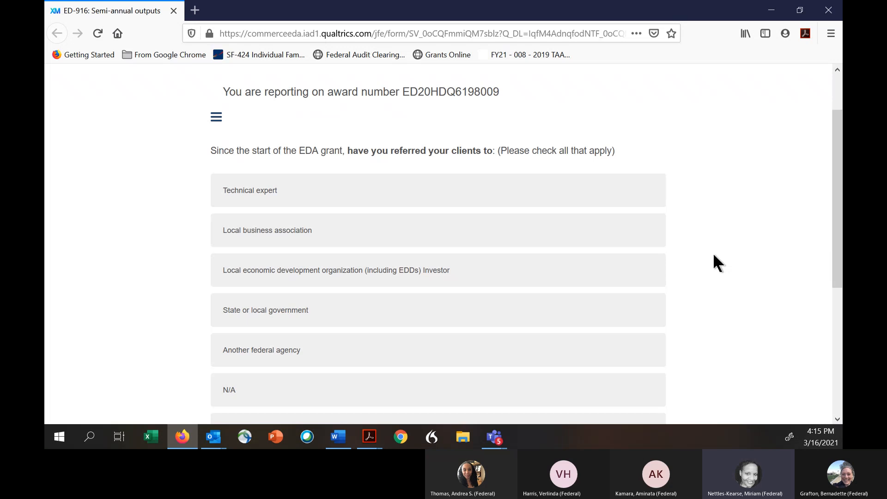
scroll(714, 253, "down", 2)
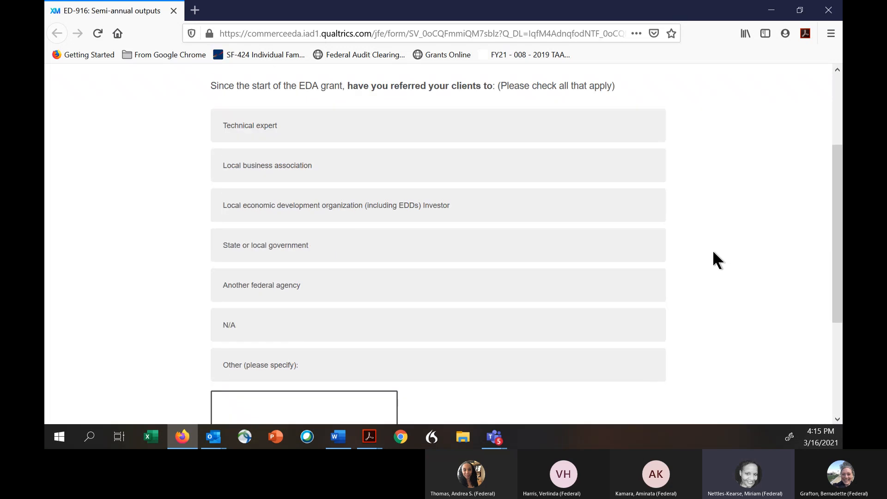
left_click(264, 291)
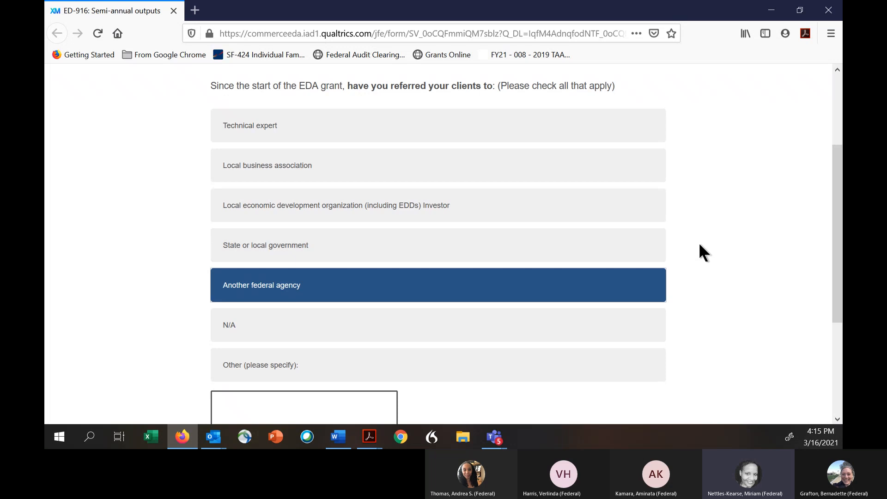
scroll(707, 253, "down", 2)
scroll(706, 245, "down", 2)
scroll(706, 246, "up", 2)
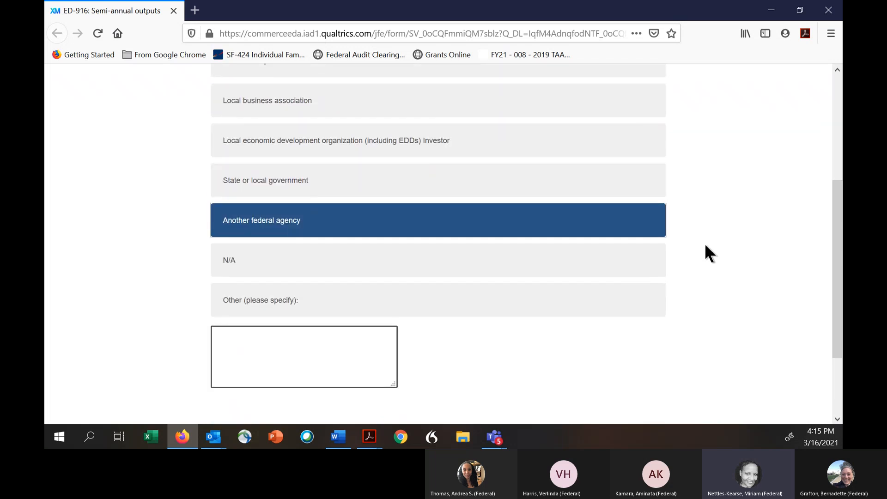
scroll(706, 246, "down", 2)
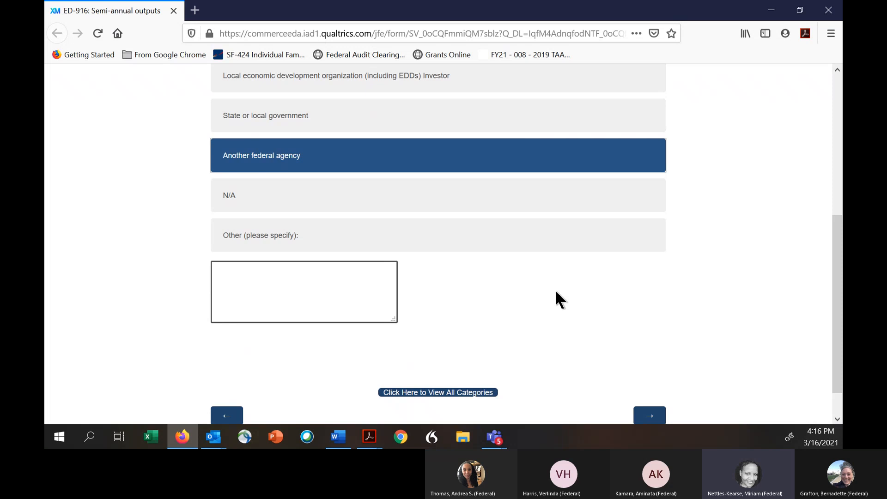
scroll(416, 194, "down", 1)
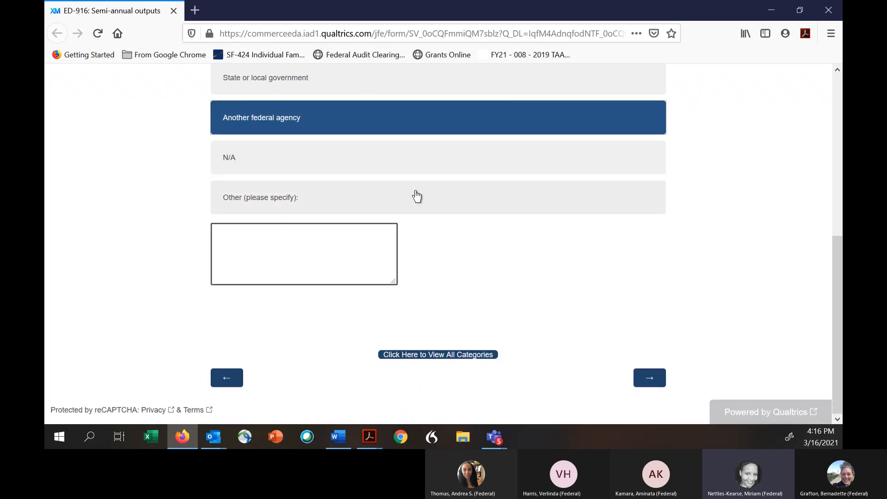
left_click(656, 381)
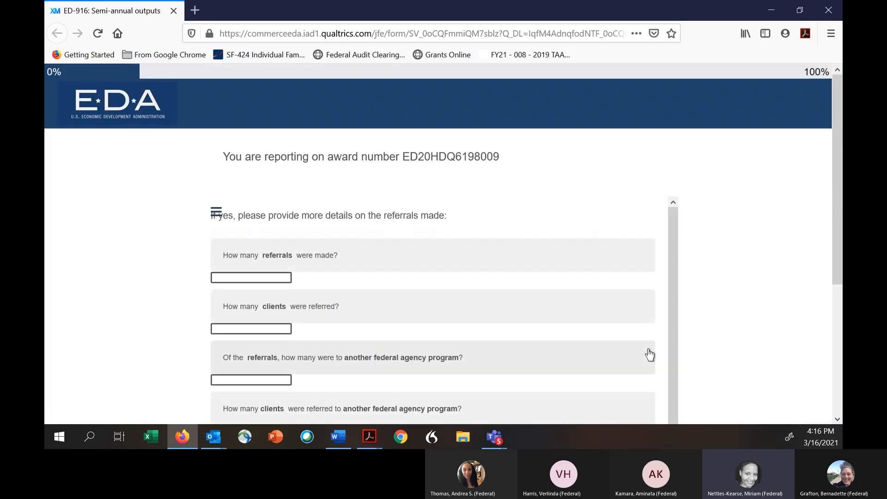
- Enter 3 for the number of referrals made and 3 for the number of clients referred
scroll(496, 270, "down", 1)
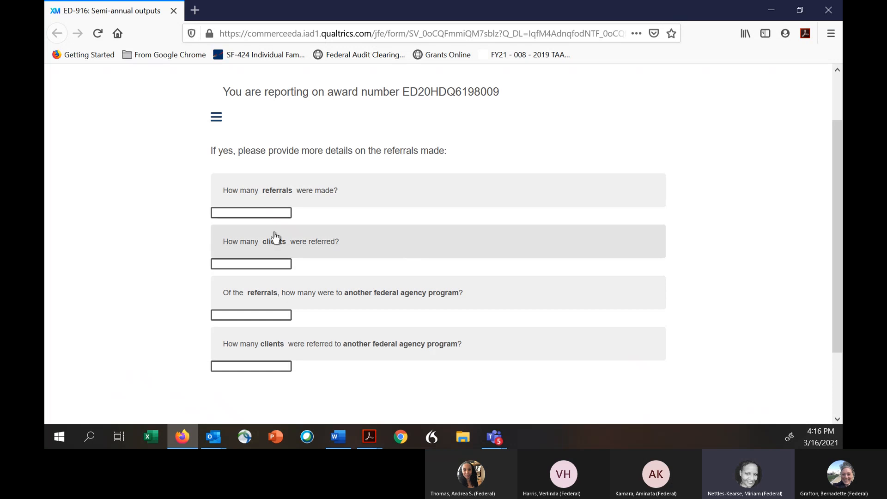
left_click(253, 214)
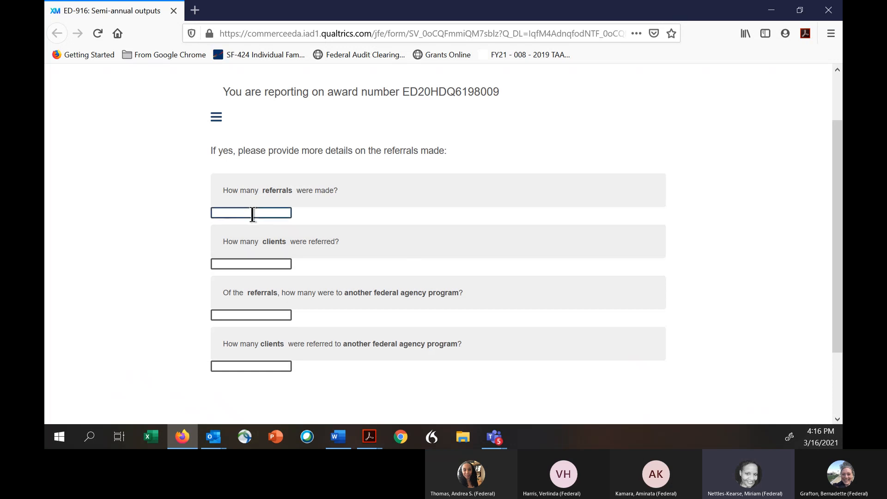
type("3")
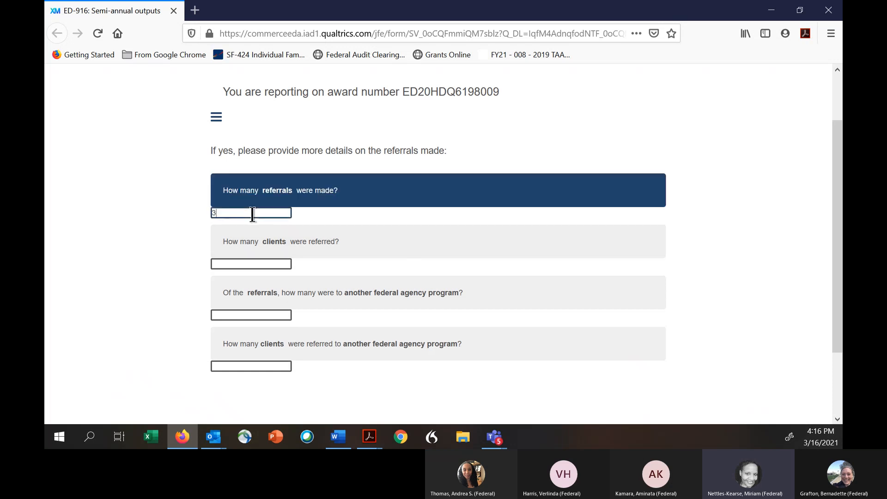
left_click(259, 263)
type("3")
- Enter 3 referrals and 3 clients referred to another federal agency program, and continue to the next category
scroll(291, 261, "down", 2)
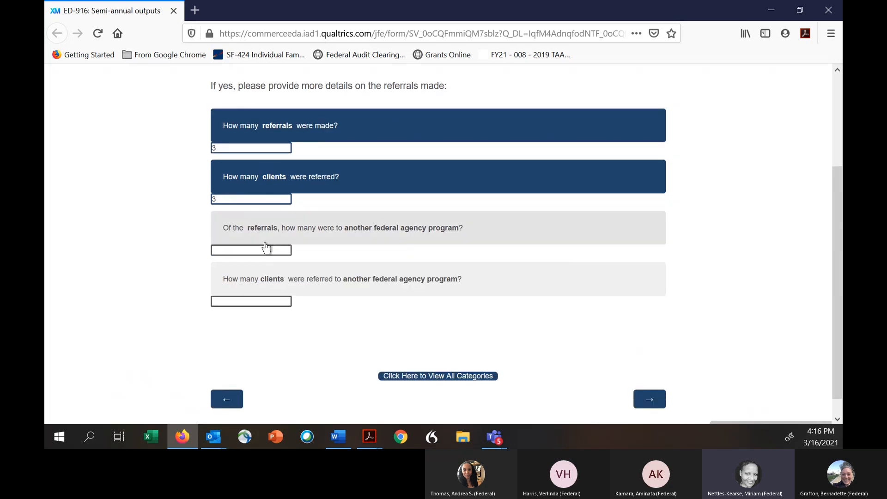
left_click(266, 250)
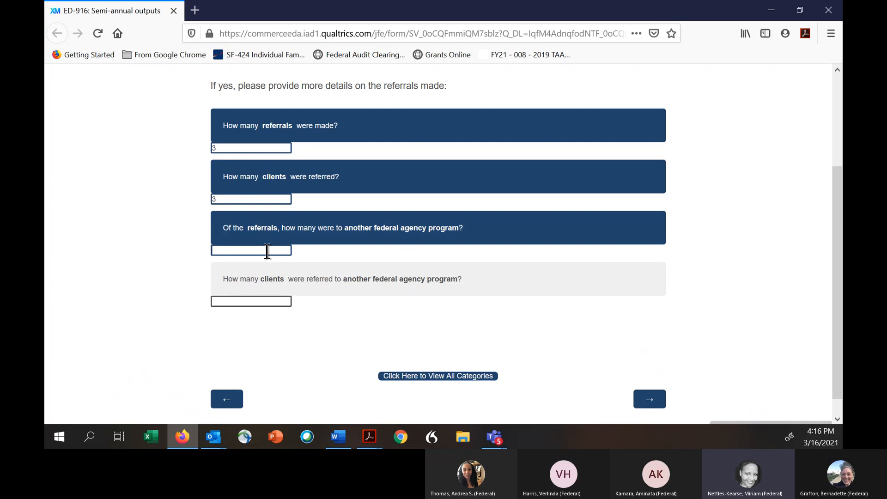
type("3")
left_click(239, 303)
type("3")
left_click(648, 401)
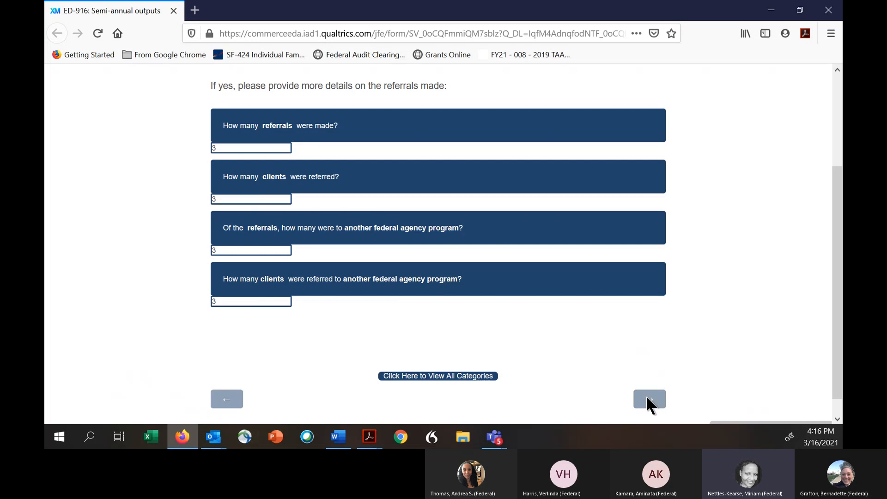
- Answer No to the question on research and development and/or commercialization activities
scroll(481, 266, "down", 1)
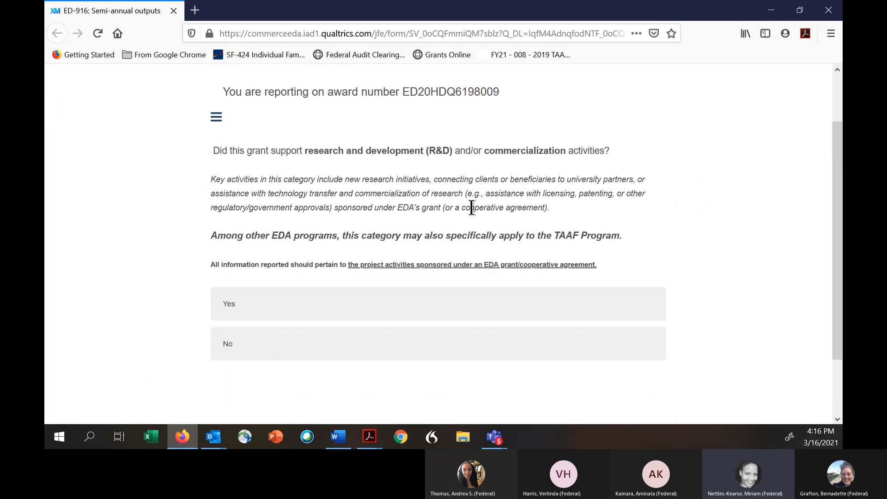
scroll(428, 184, "down", 1)
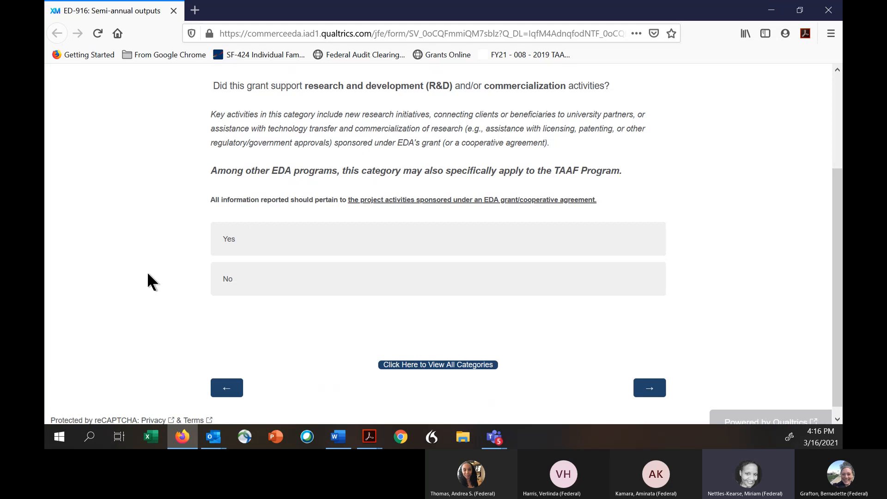
left_click(232, 279)
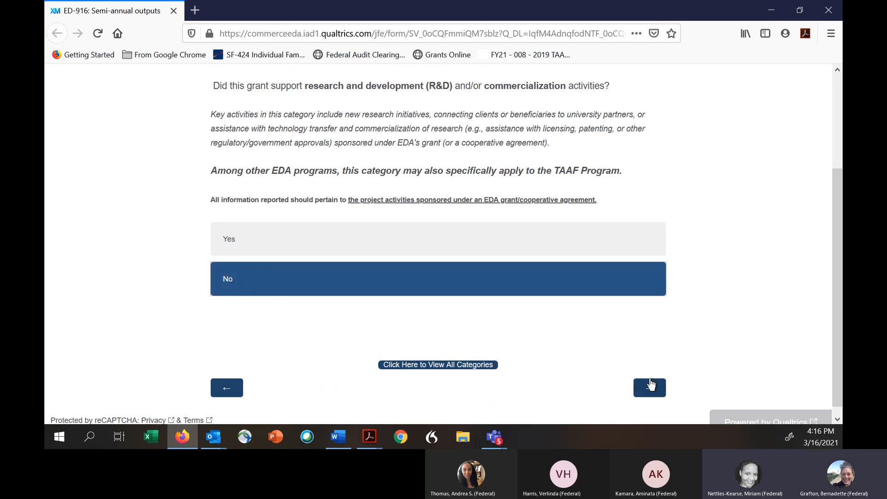
- Examine the list of output categories to check progress through the questionnaire, and close it again
scroll(548, 323, "up", 1)
scroll(550, 332, "up", 1)
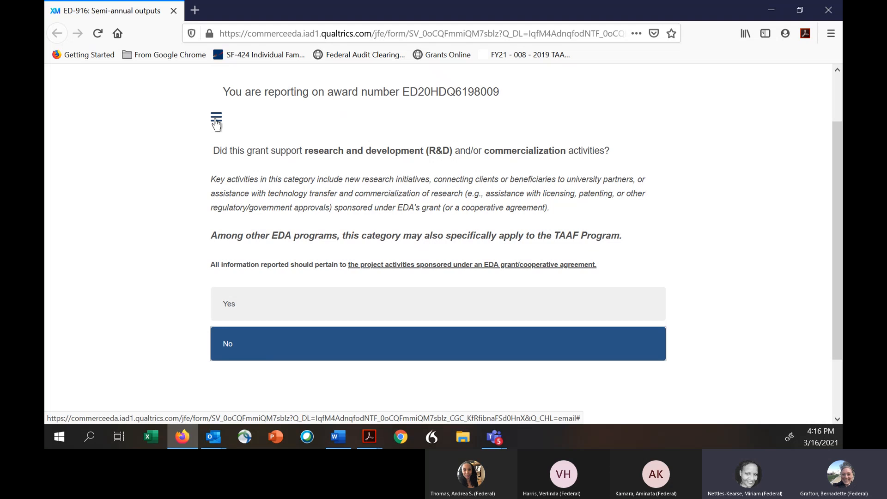
left_click(217, 119)
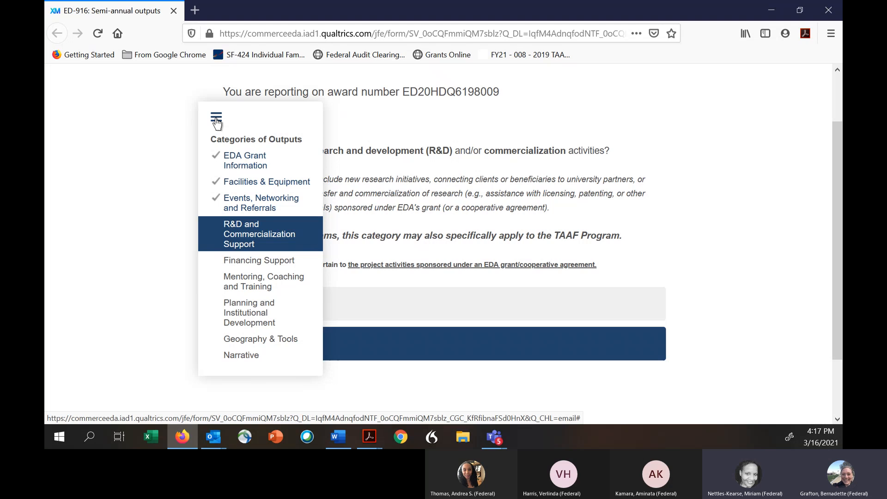
left_click(216, 119)
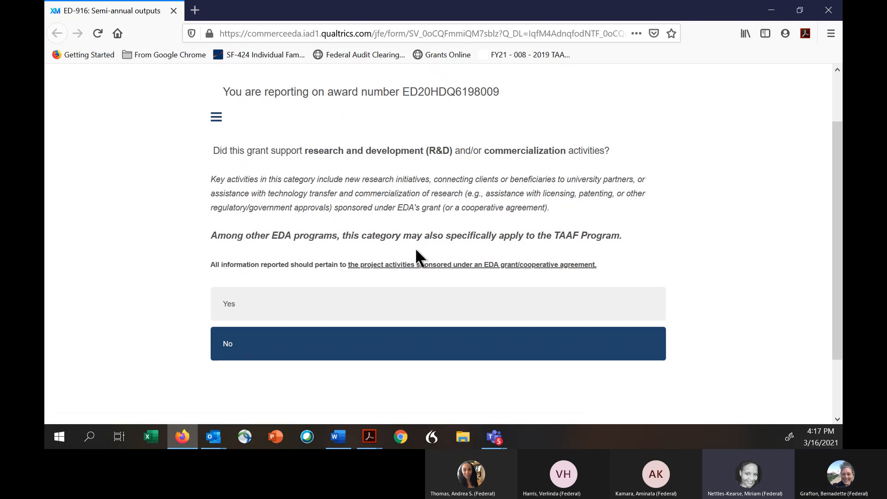
- Answer Yes to the question on financing activities and continue past the instructions to the client assistance questions
scroll(457, 206, "down", 2)
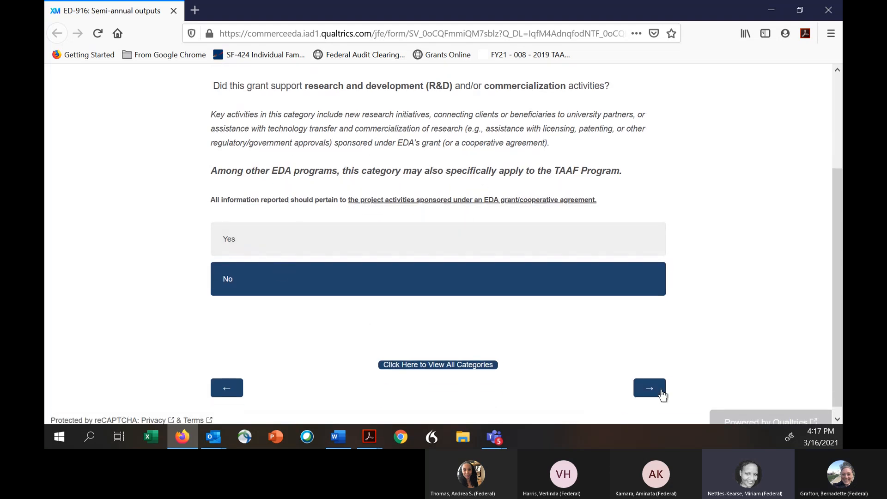
left_click(651, 388)
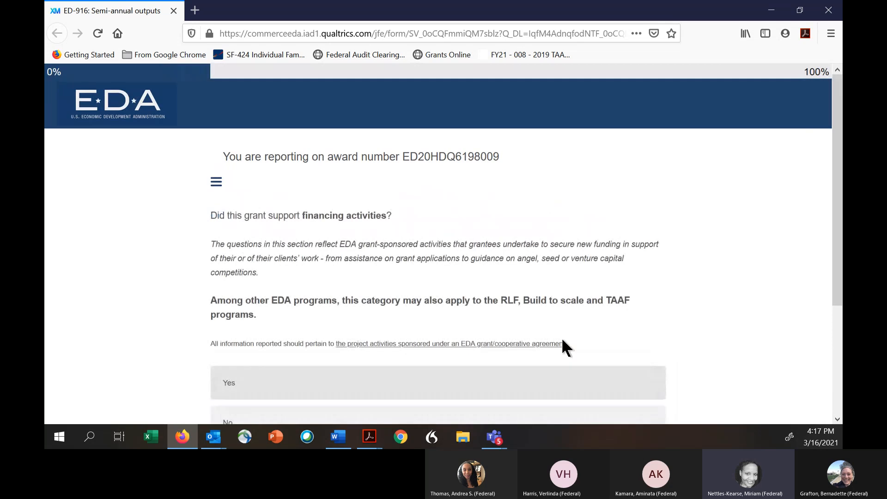
scroll(466, 252, "down", 2)
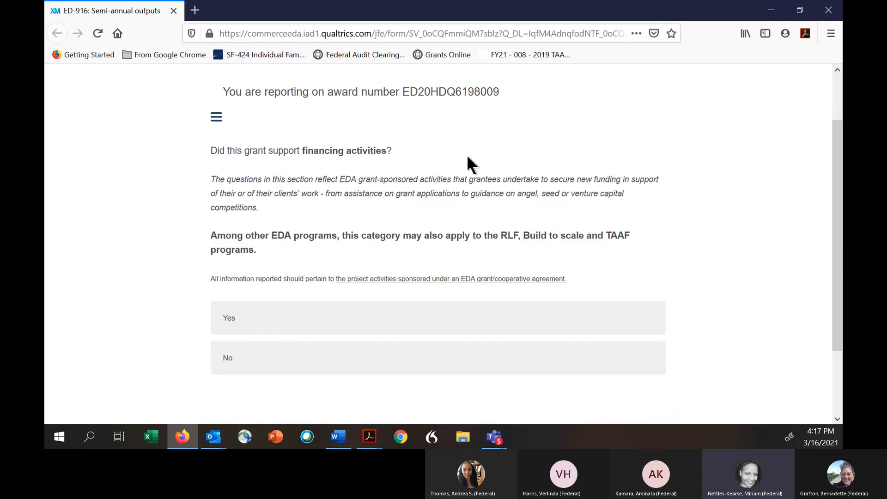
scroll(464, 157, "down", 2)
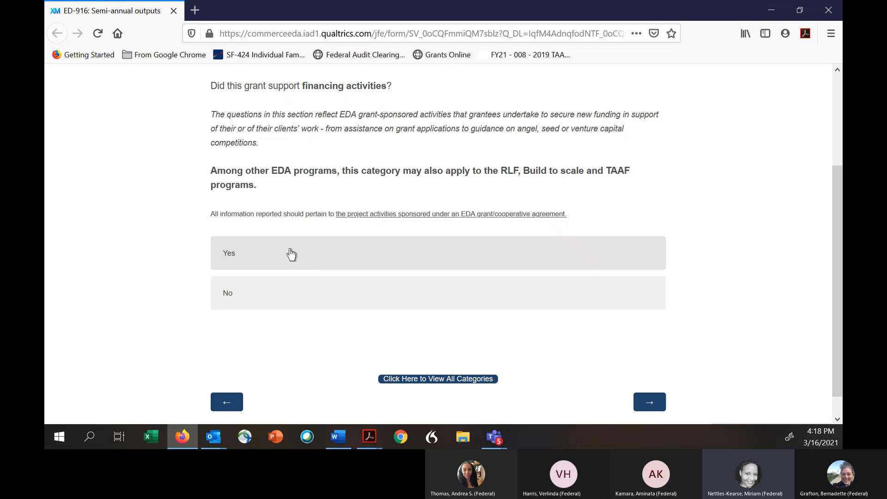
scroll(314, 247, "up", 2)
scroll(315, 247, "down", 2)
left_click(295, 258)
left_click(656, 400)
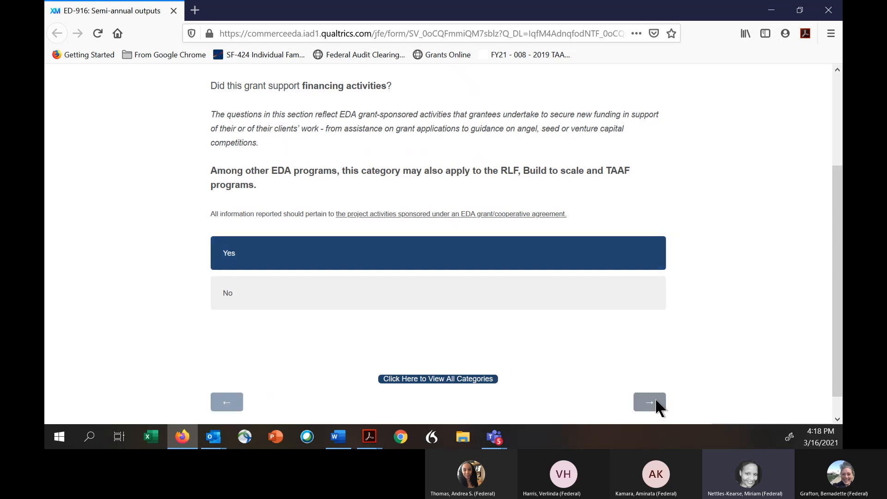
scroll(548, 260, "down", 1)
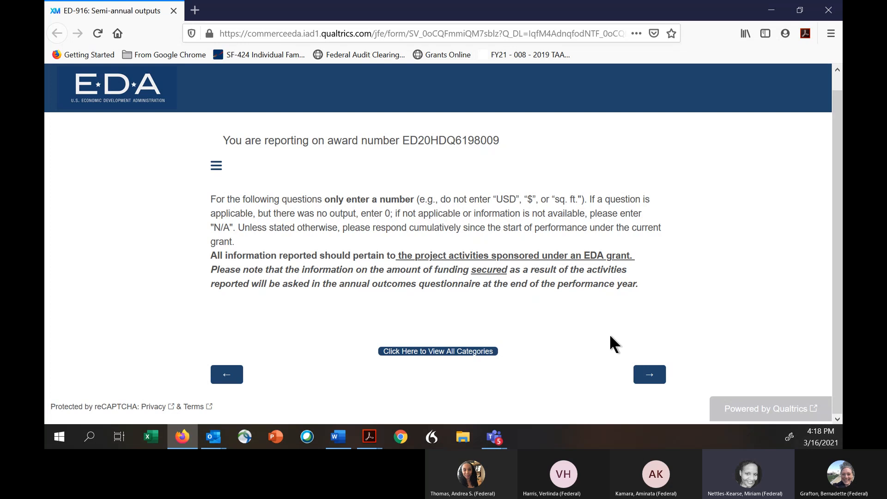
left_click(645, 378)
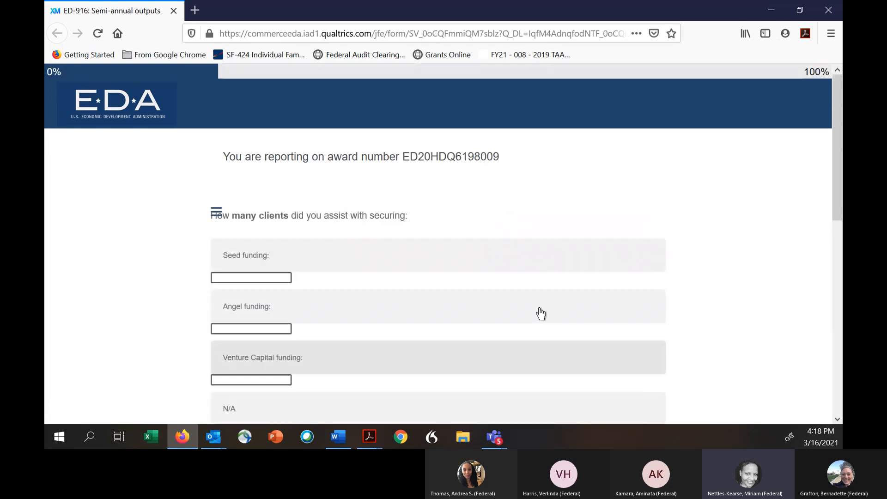
- Enter 1 client assisted with securing seed funding, 1 with angel funding and 0 with venture capital funding
scroll(502, 231, "down", 1)
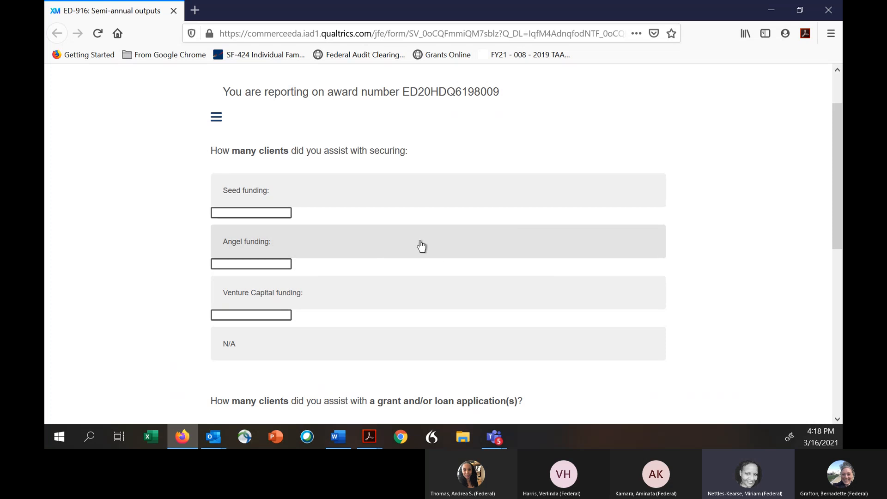
scroll(417, 244, "down", 2)
scroll(407, 238, "up", 2)
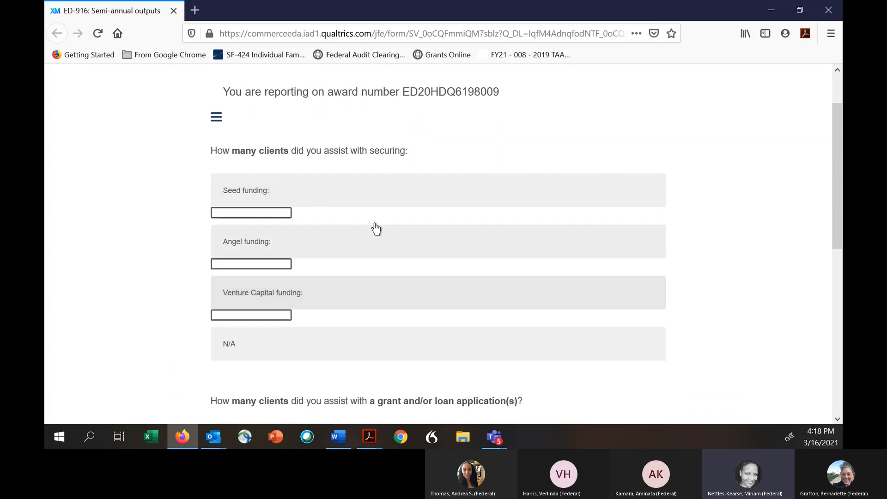
left_click(263, 212)
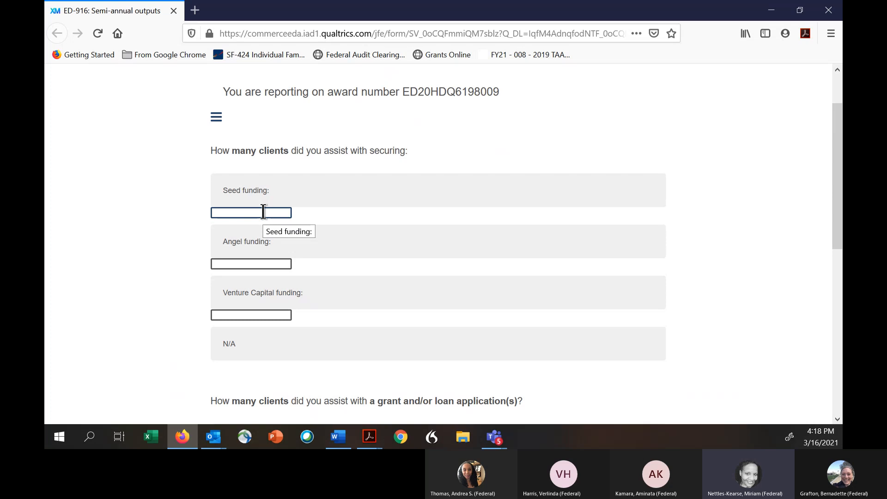
scroll(261, 214, "down", 2)
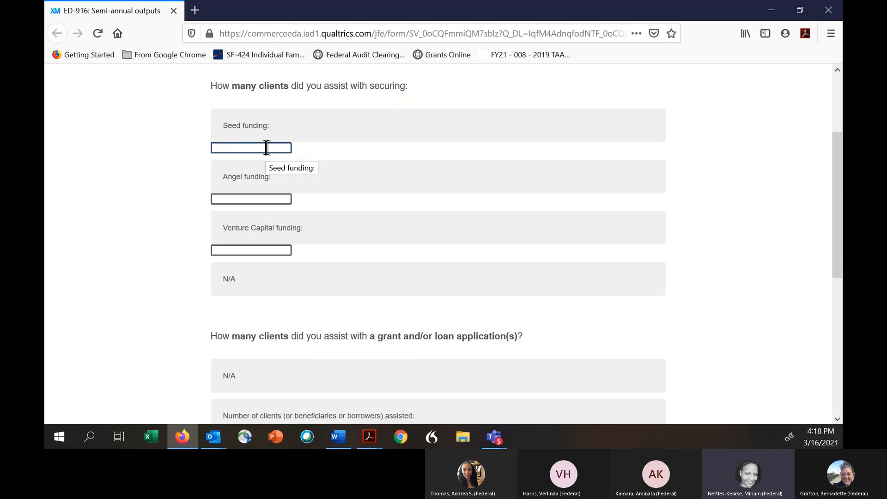
type("1")
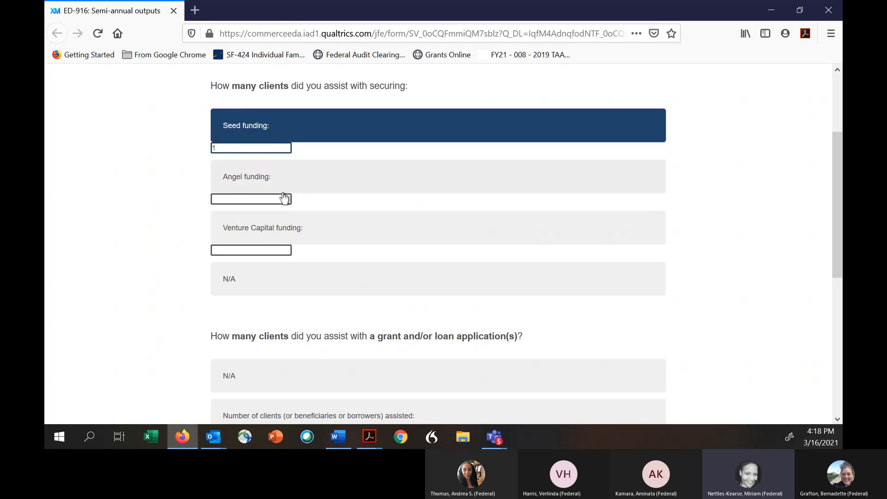
left_click(284, 198)
type("1")
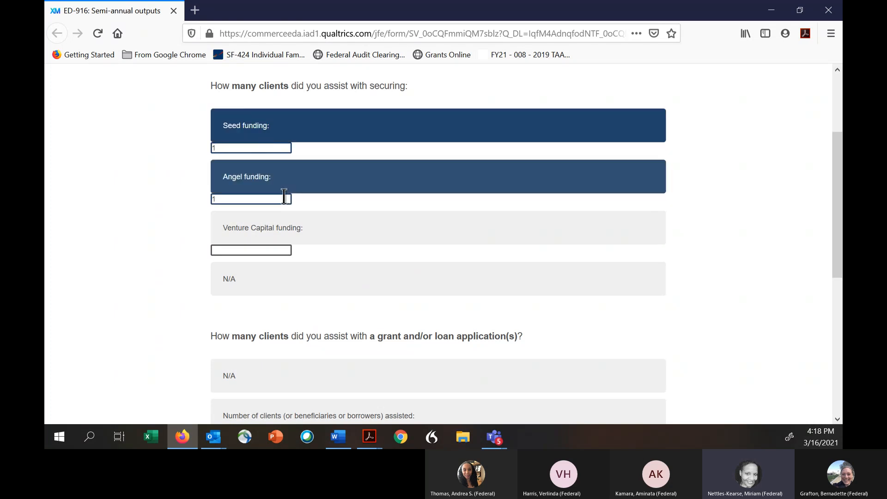
left_click(262, 250)
type("0")
left_click(402, 258)
- Enter 0 clients assisted with grant or loan applications, answer N/A for other types of financial assistance, and try to continue
scroll(400, 253, "down", 2)
scroll(397, 250, "down", 2)
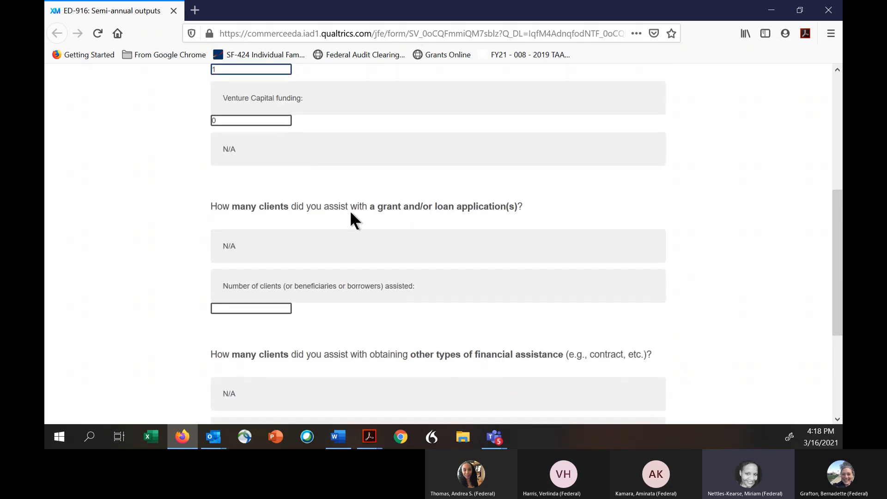
scroll(416, 240, "down", 2)
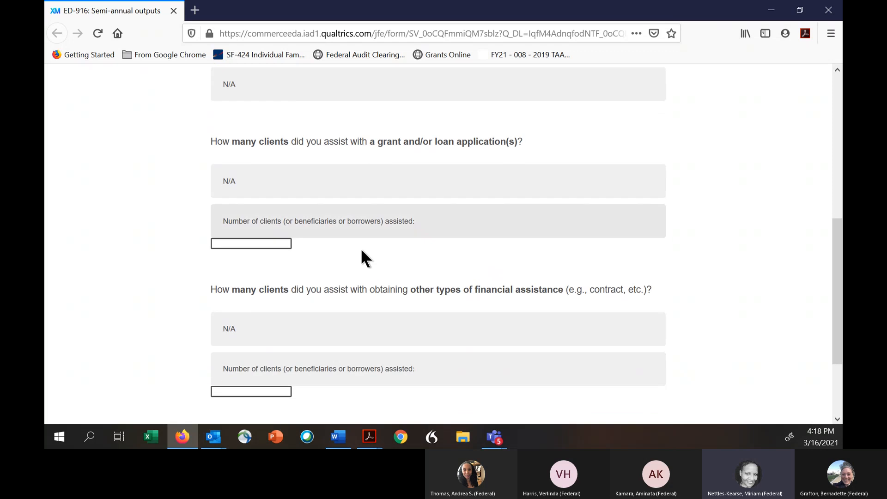
left_click(234, 244)
type("0")
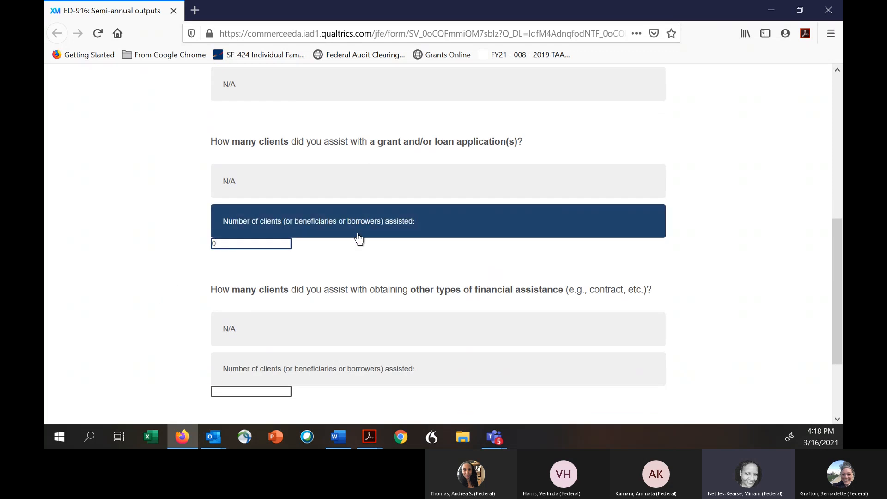
scroll(359, 233, "down", 3)
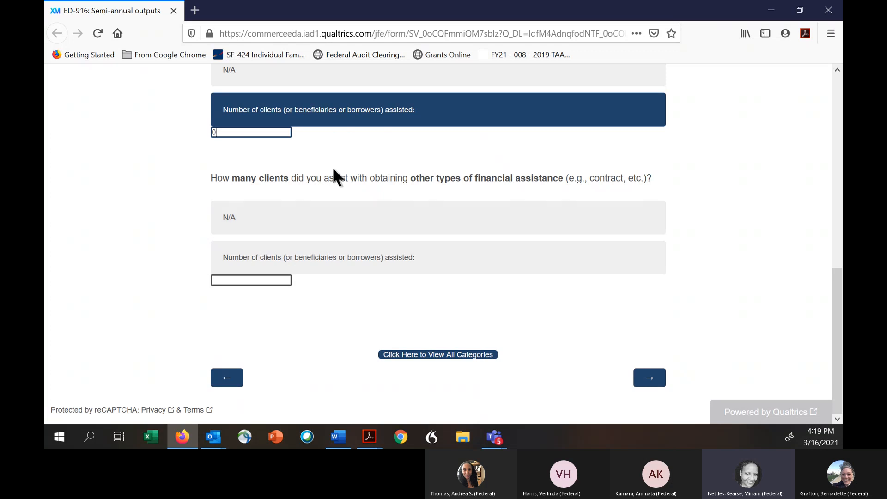
left_click(370, 222)
left_click(641, 377)
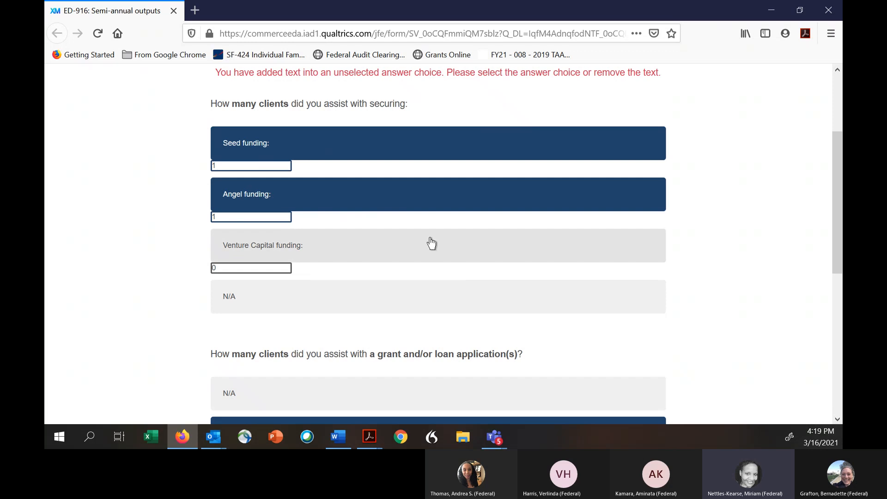
- Select N/A in the question on clients assisted with securing funding, remove the Venture Capital funding entry, and continue
scroll(430, 241, "up", 1)
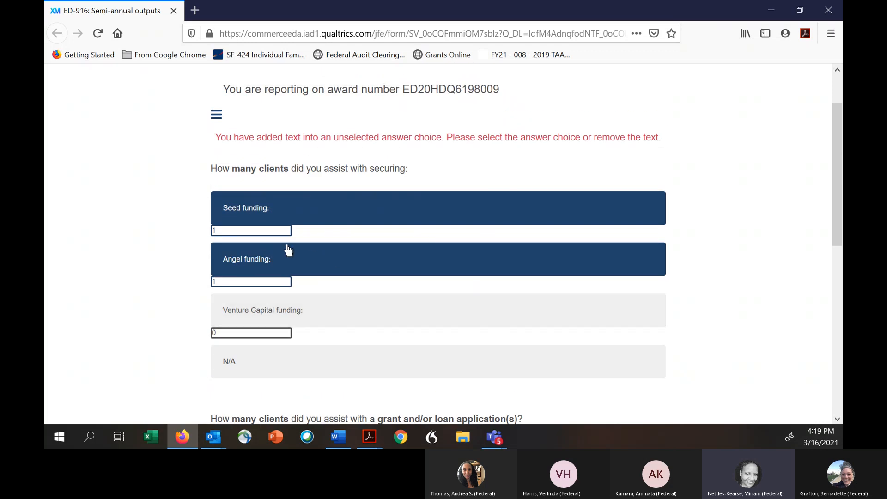
scroll(276, 245, "down", 1)
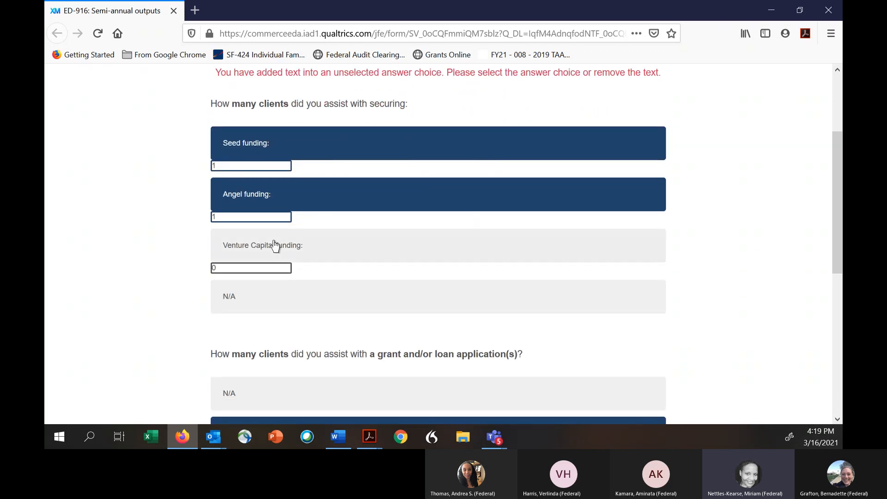
scroll(273, 266, "down", 1)
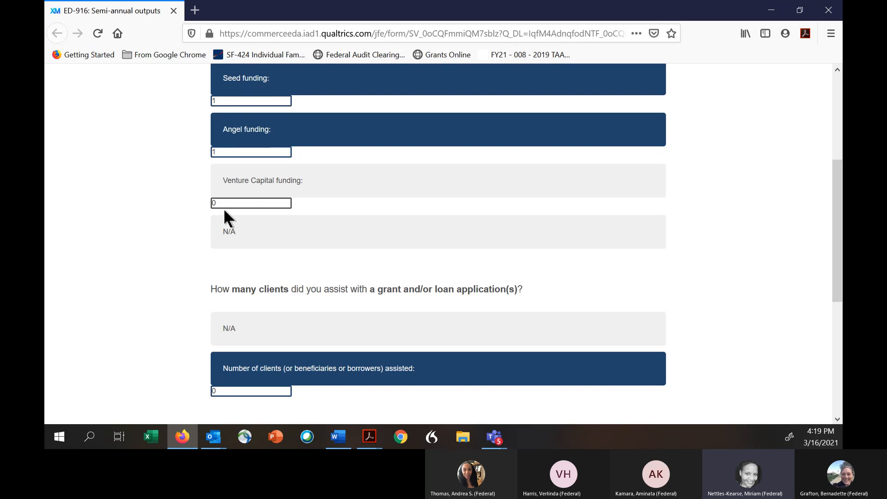
left_click(279, 237)
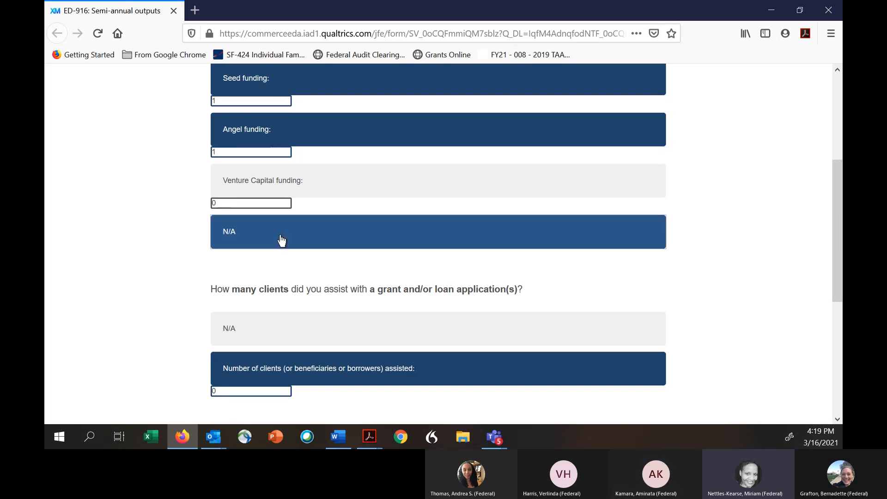
left_click(237, 201)
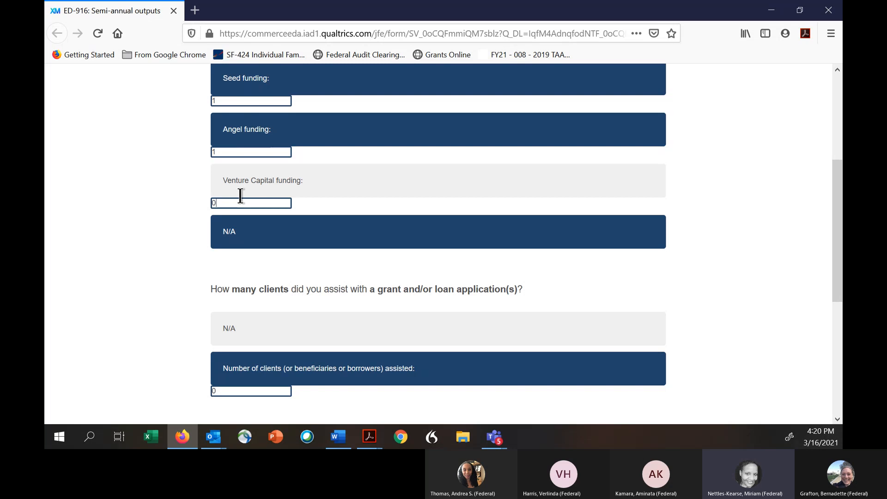
left_click_drag(238, 202, 186, 198)
scroll(422, 215, "down", 3)
scroll(420, 215, "down", 3)
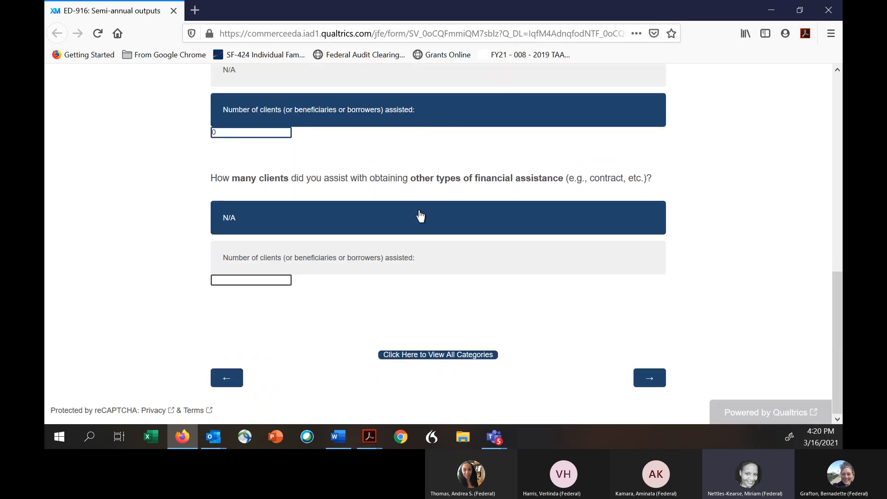
left_click(649, 378)
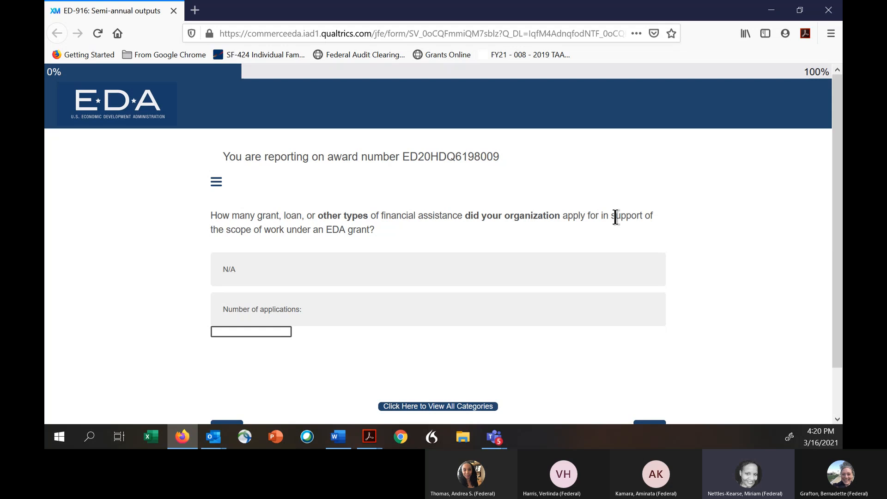
- Answer N/A for the organization's financial assistance applications, and enter 10 TAAF firms with financing activities in business recovery plans
left_click(252, 271)
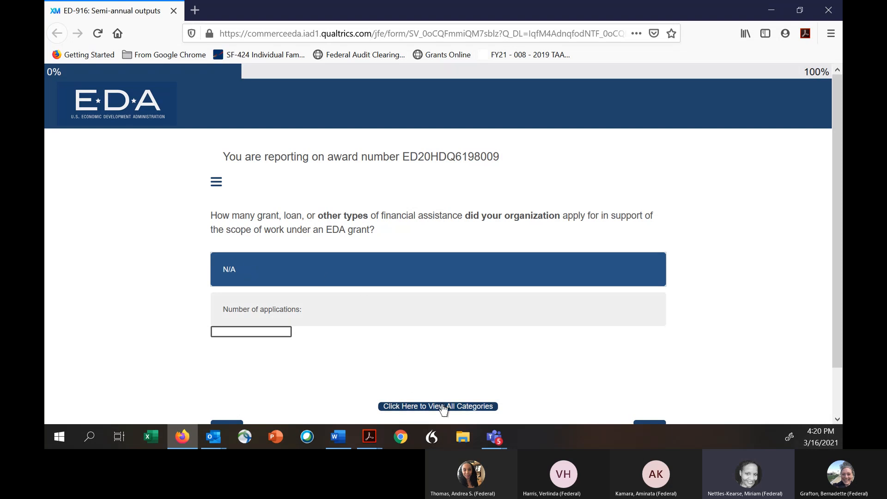
scroll(444, 408, "down", 2)
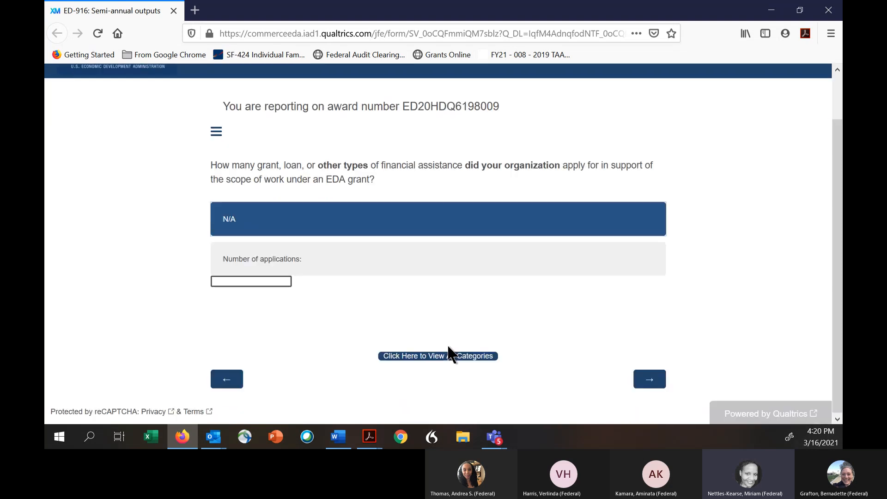
left_click(656, 381)
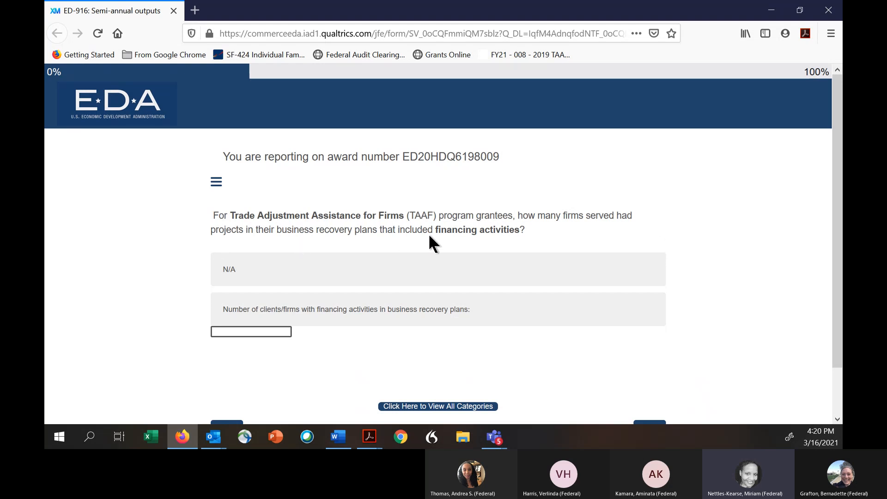
left_click(252, 331)
type("10")
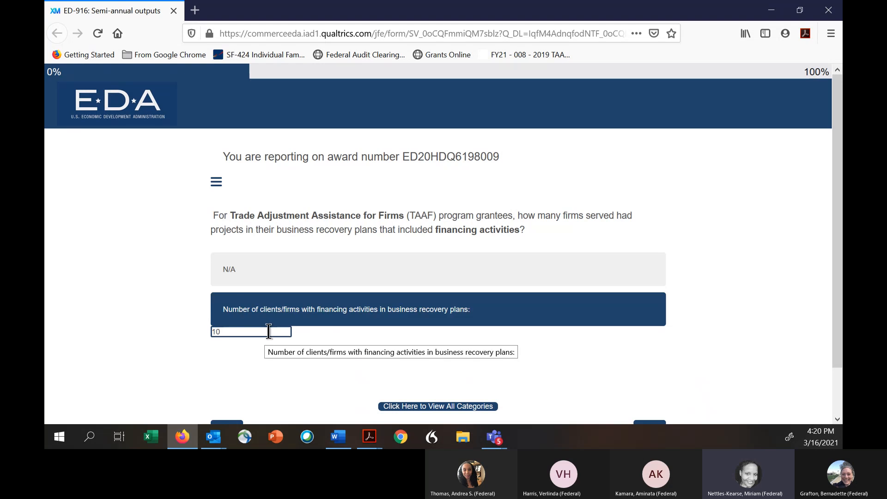
- Check the Financing Support progress in the list of output categories, return to that section, and open the list again
left_click(437, 410)
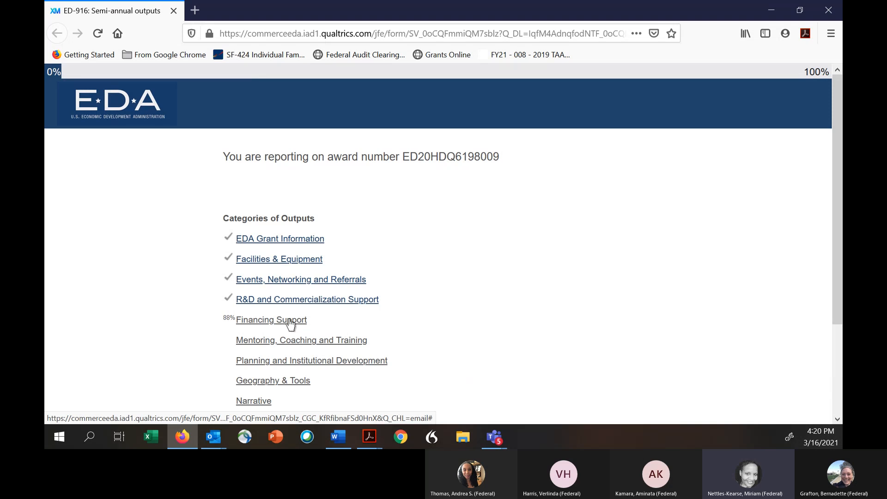
left_click(284, 323)
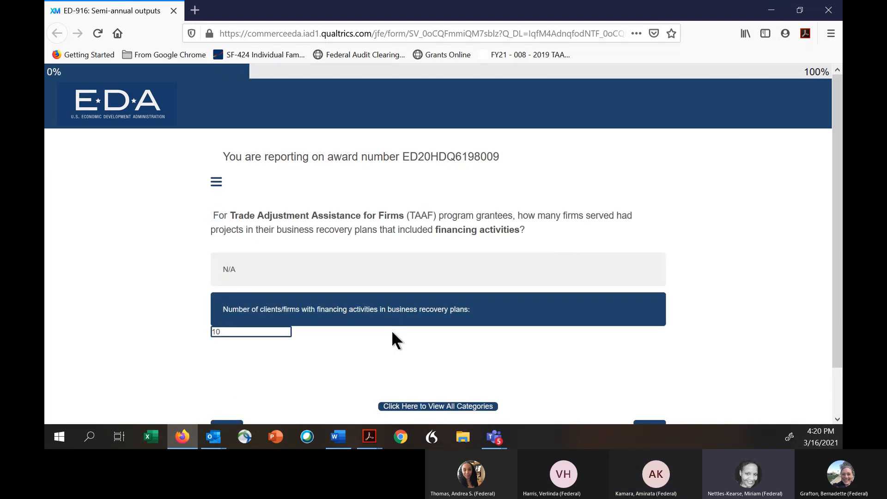
scroll(453, 356, "down", 2)
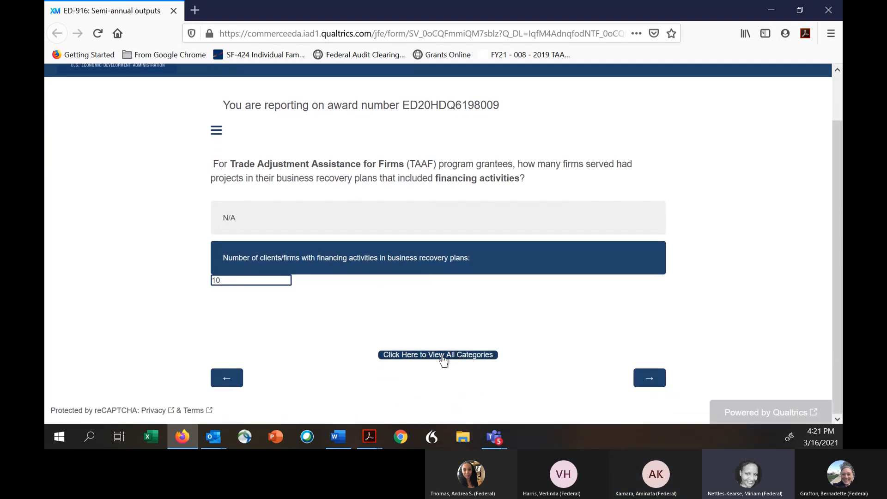
left_click(438, 355)
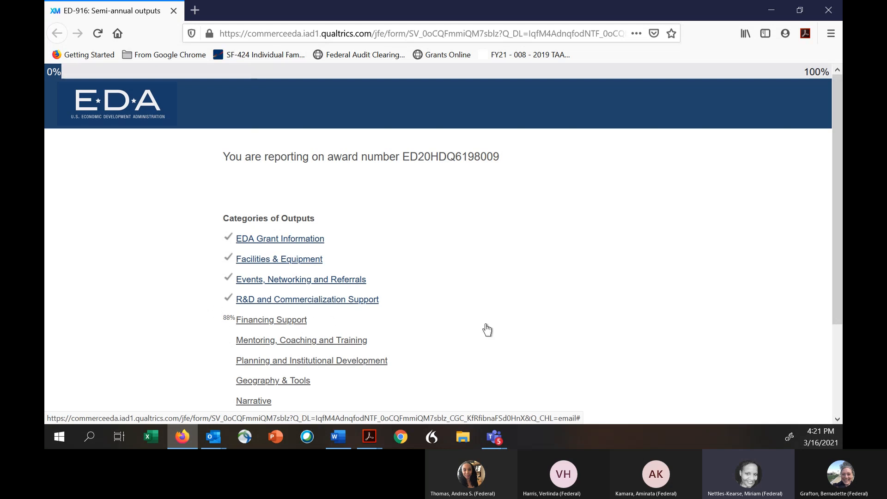
scroll(481, 326, "down", 2)
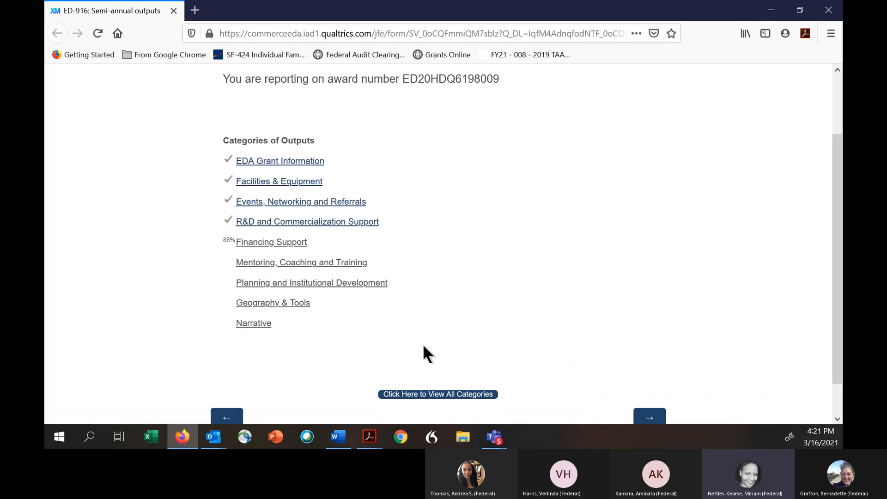
scroll(424, 349, "down", 1)
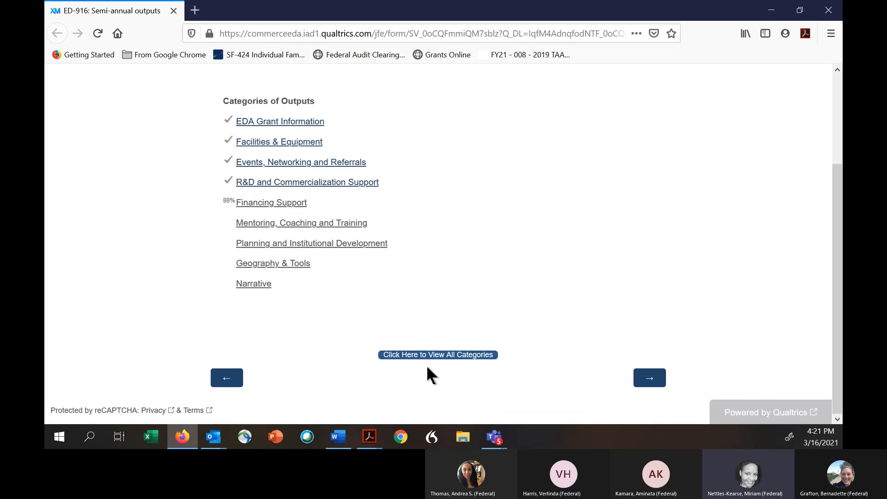
left_click(646, 376)
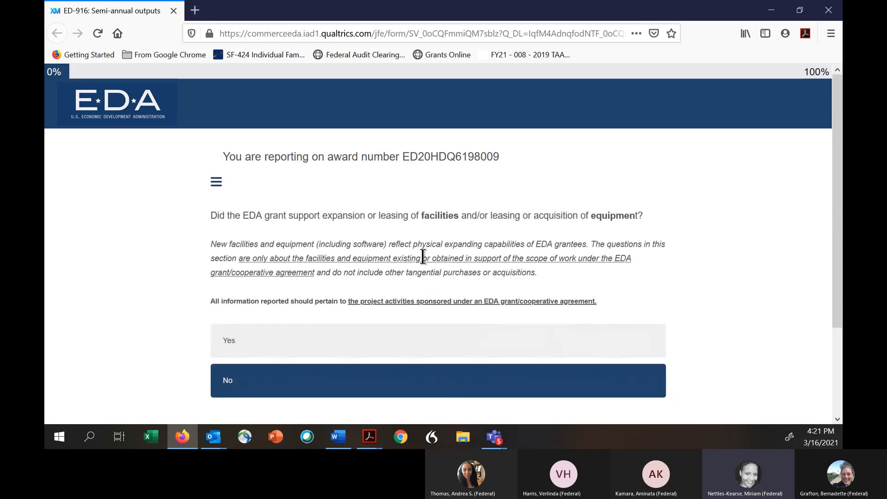
scroll(423, 256, "down", 2)
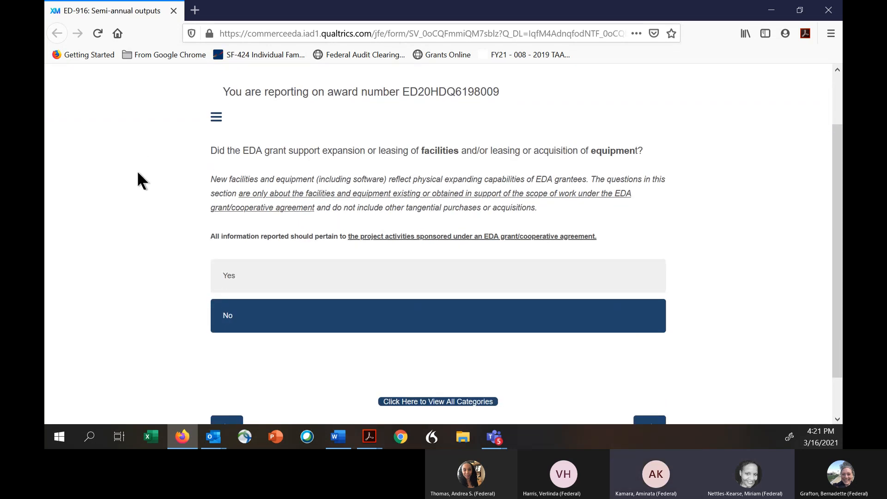
scroll(167, 206, "down", 1)
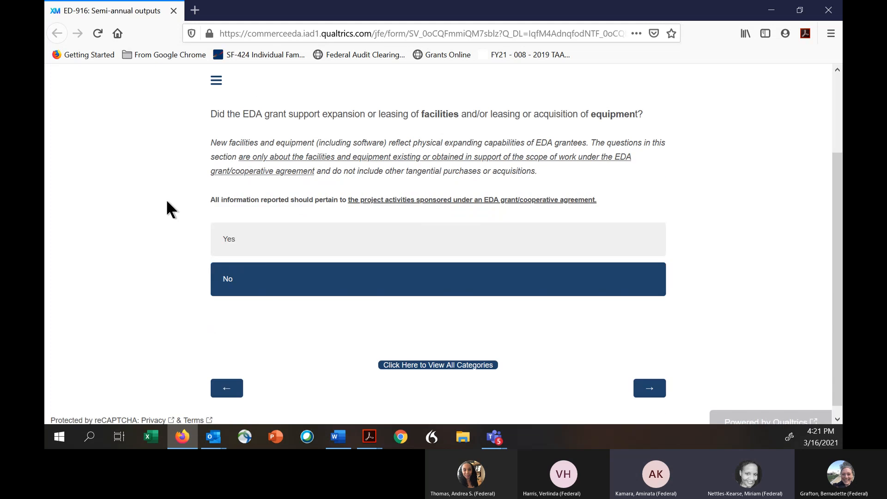
scroll(167, 206, "up", 2)
scroll(167, 202, "down", 2)
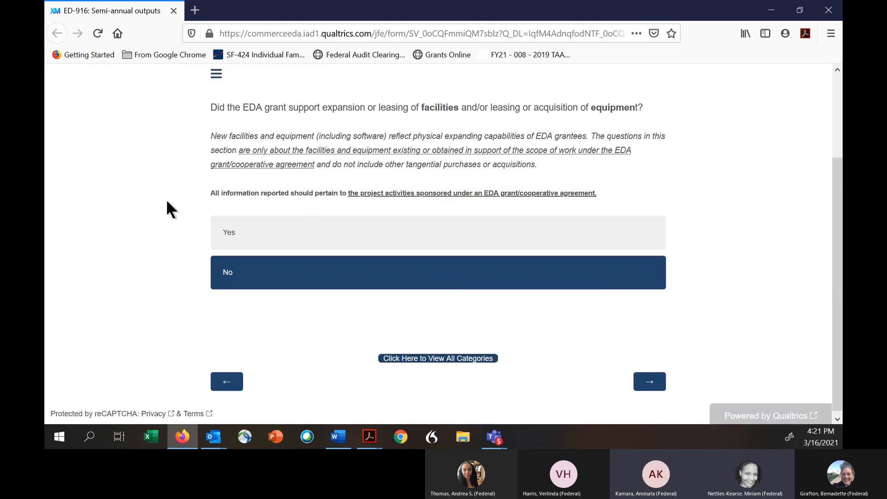
scroll(167, 202, "up", 2)
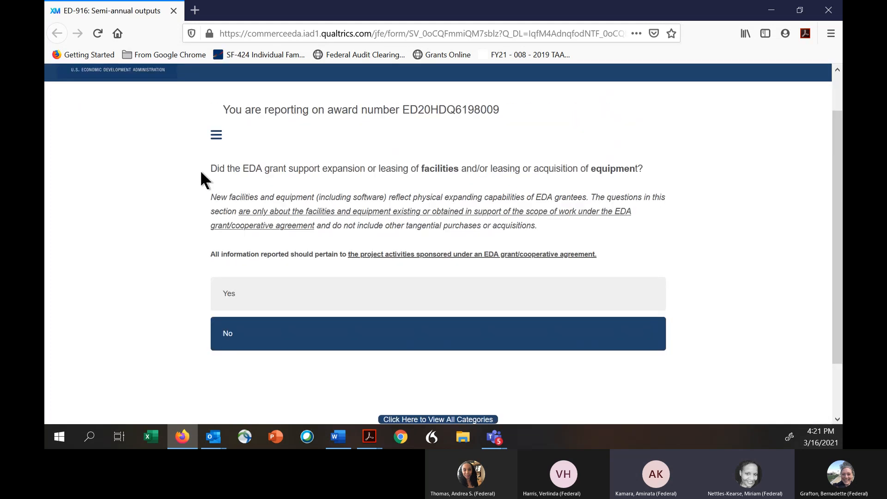
- Return to the Financing Support section and continue past the TAAF financing activities question to the mentoring, coaching and training section
left_click(216, 135)
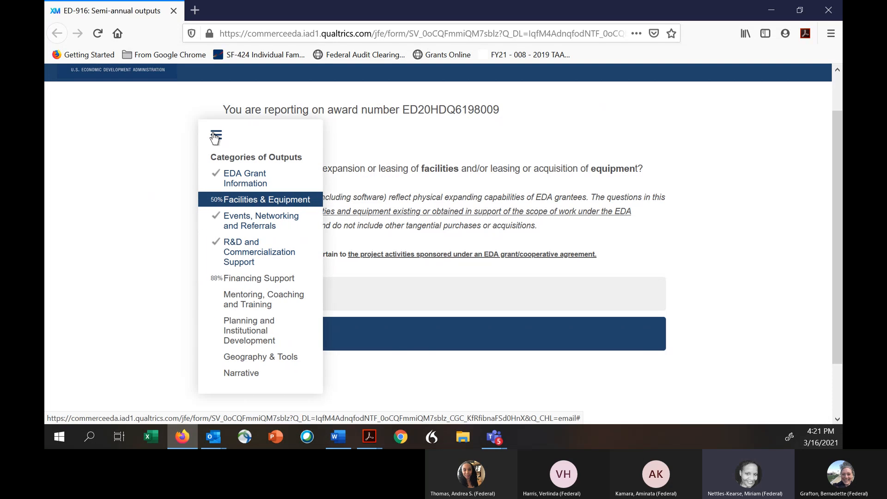
left_click(240, 279)
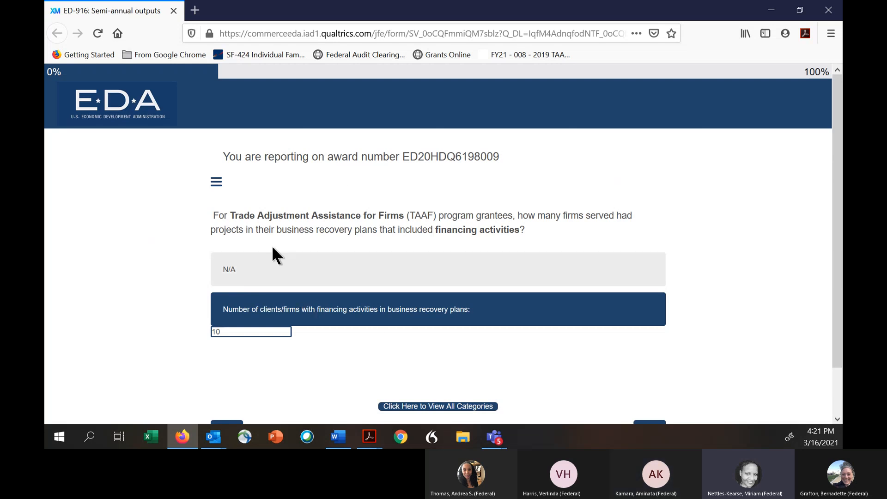
scroll(615, 312, "down", 2)
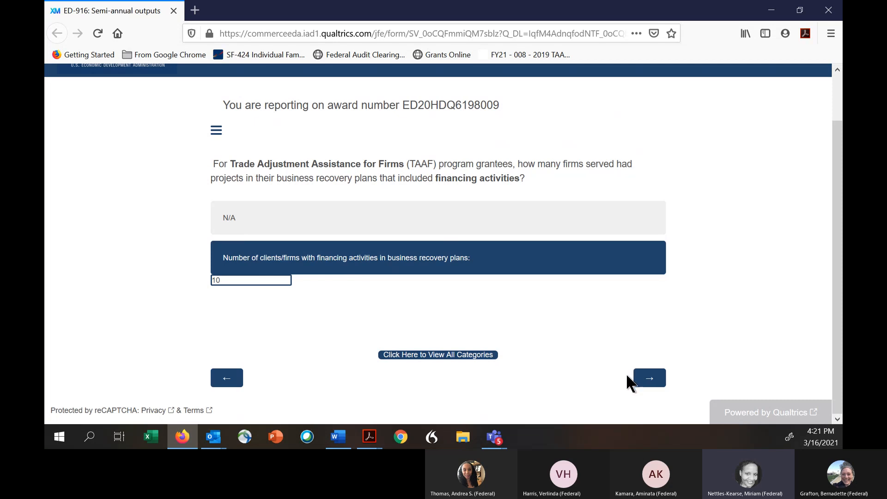
left_click(647, 380)
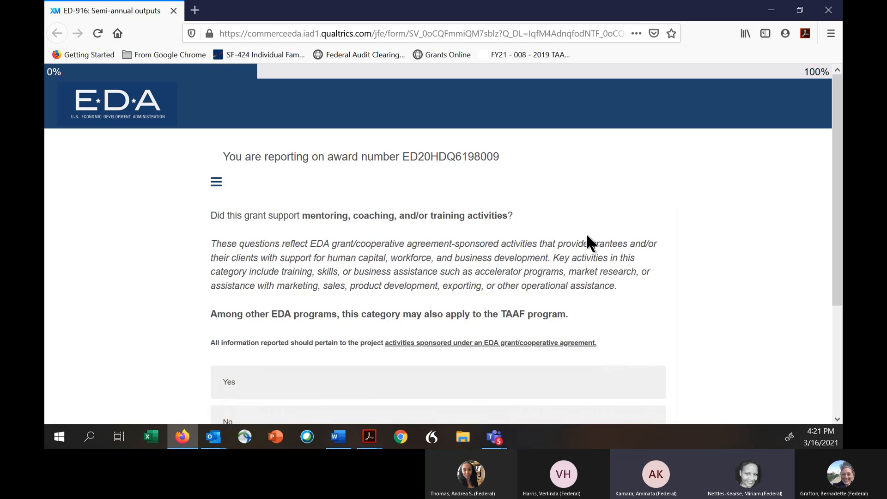
- Answer Yes to whether the grant supported mentoring, coaching or training activities, and continue past the number-entry instructions
scroll(587, 236, "down", 2)
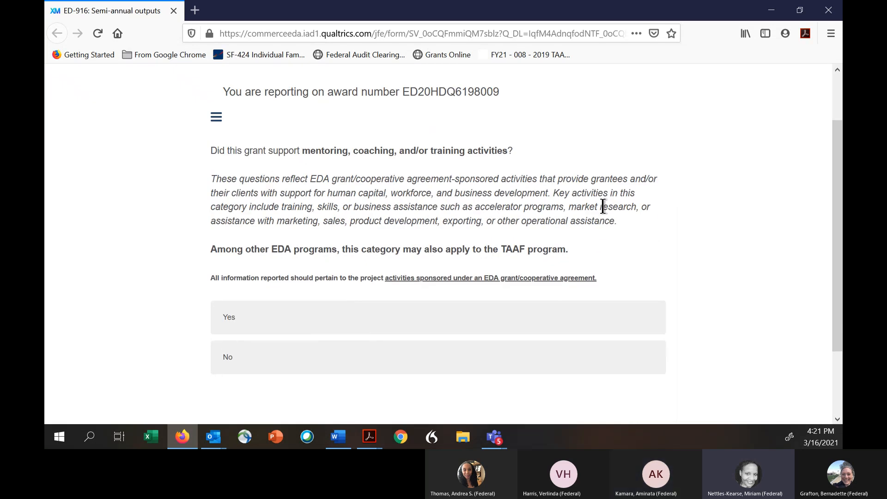
scroll(603, 205, "down", 2)
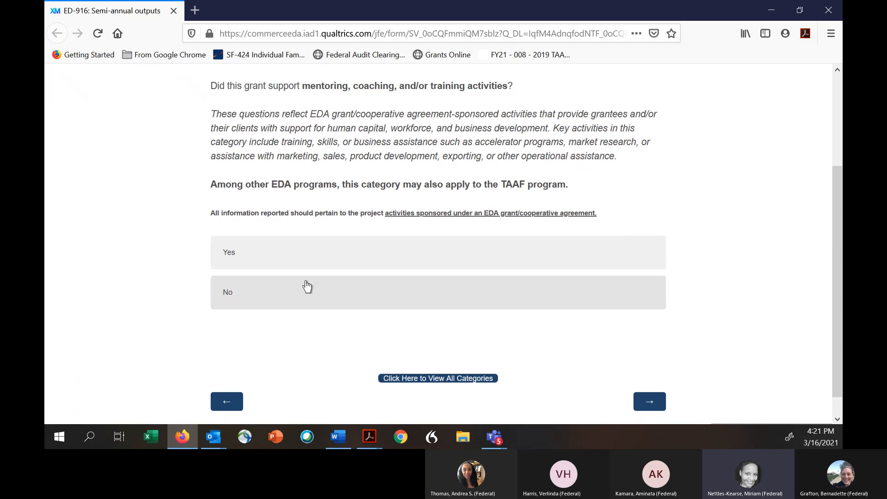
left_click(257, 257)
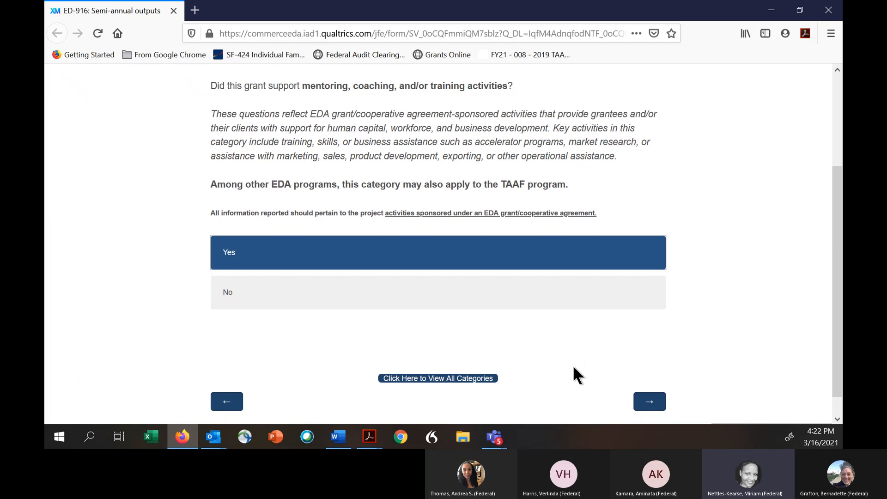
left_click(647, 401)
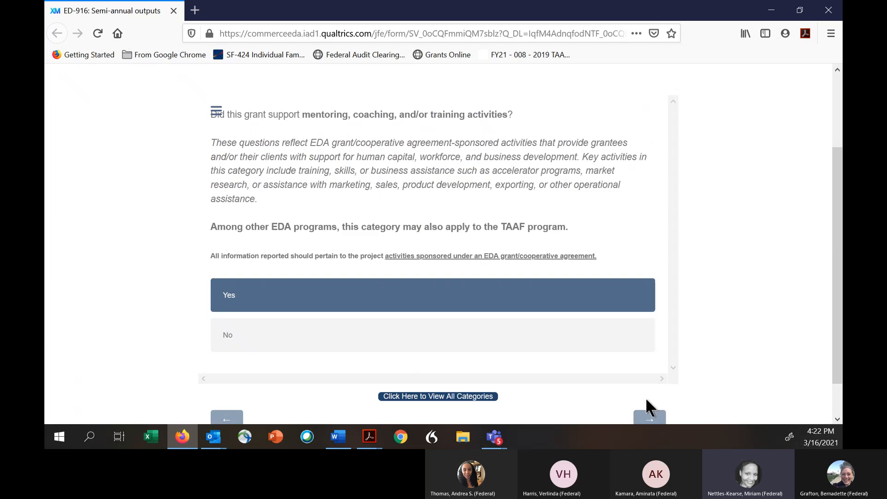
scroll(557, 329, "down", 1)
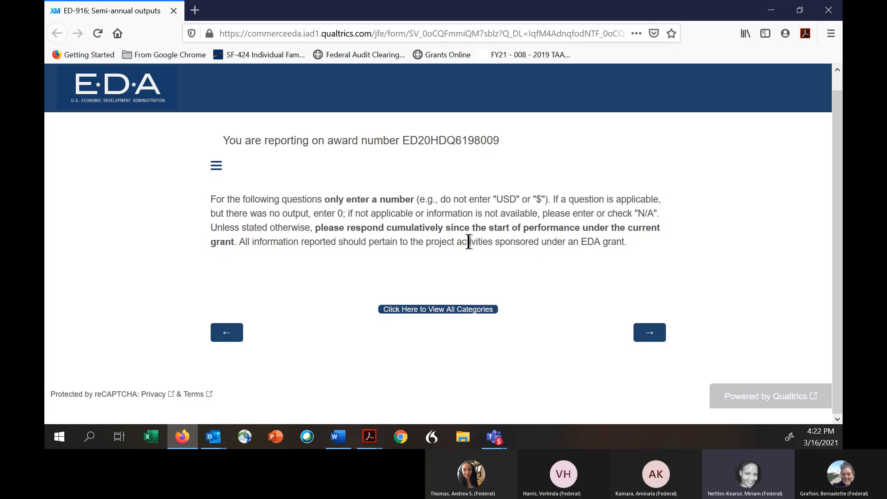
left_click(652, 334)
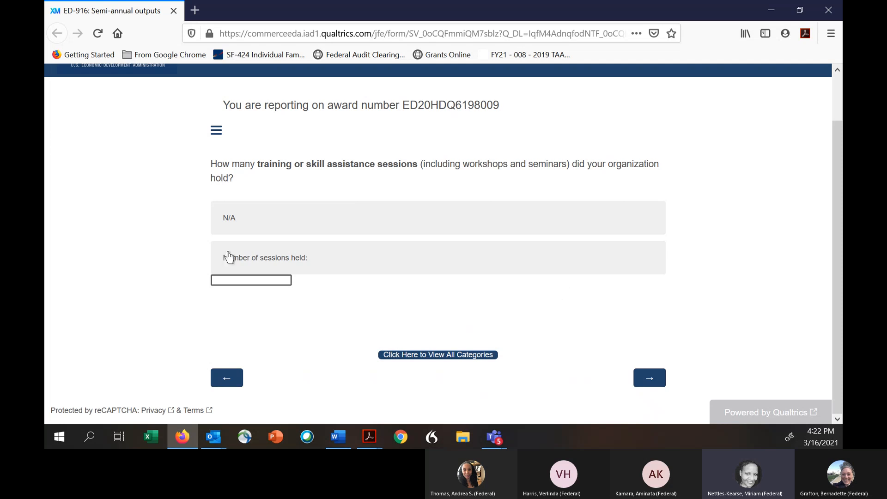
- Answer N/A for training or skill assistance sessions and for bootcamps or accelerator programs, continuing after each question
left_click(256, 223)
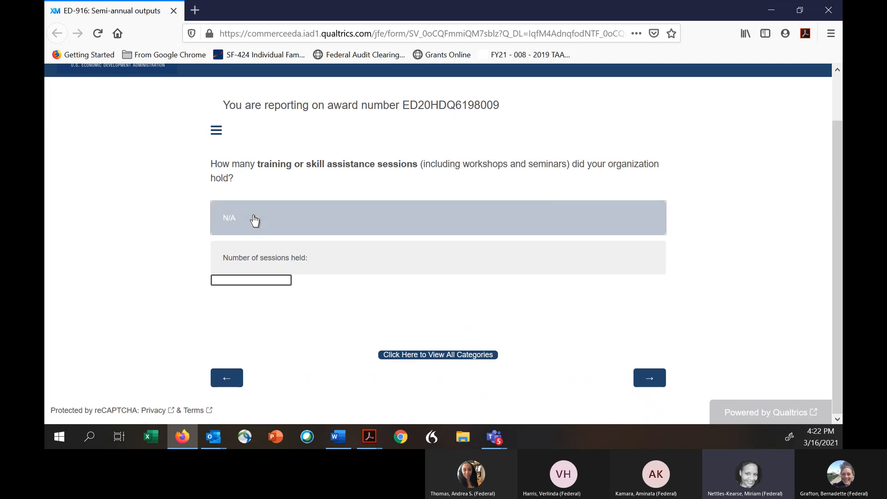
left_click(649, 378)
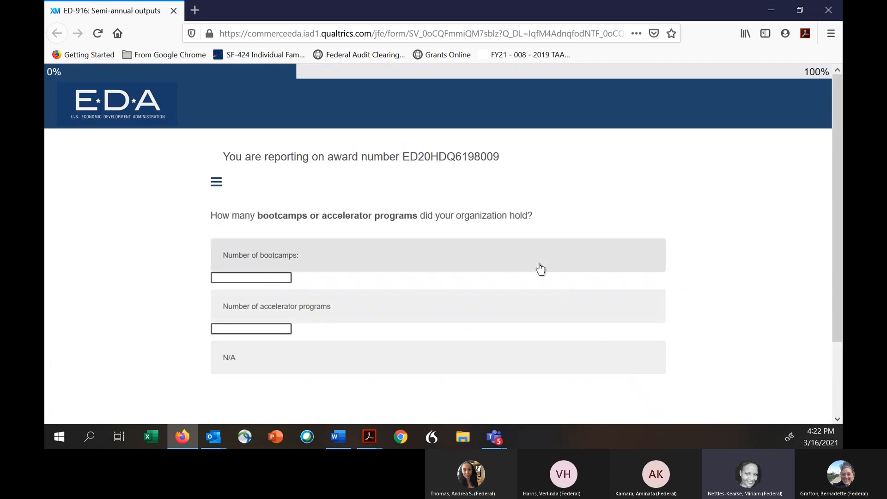
scroll(541, 269, "down", 3)
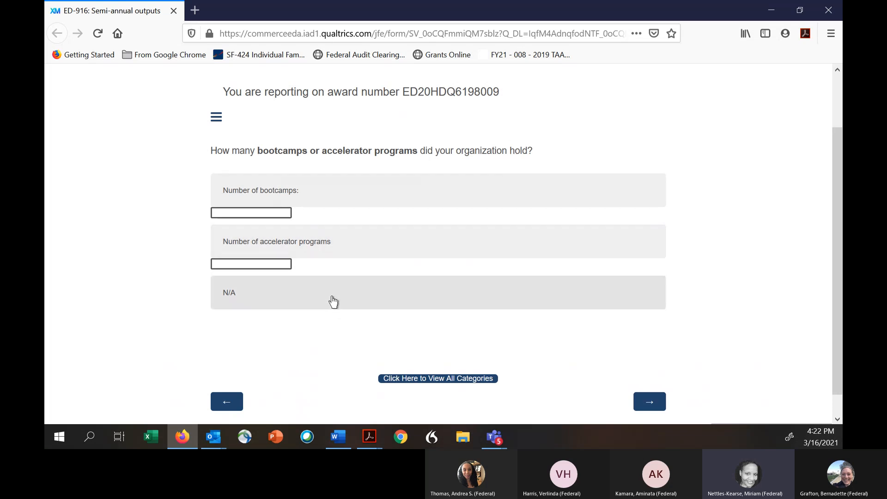
left_click(396, 297)
left_click(656, 403)
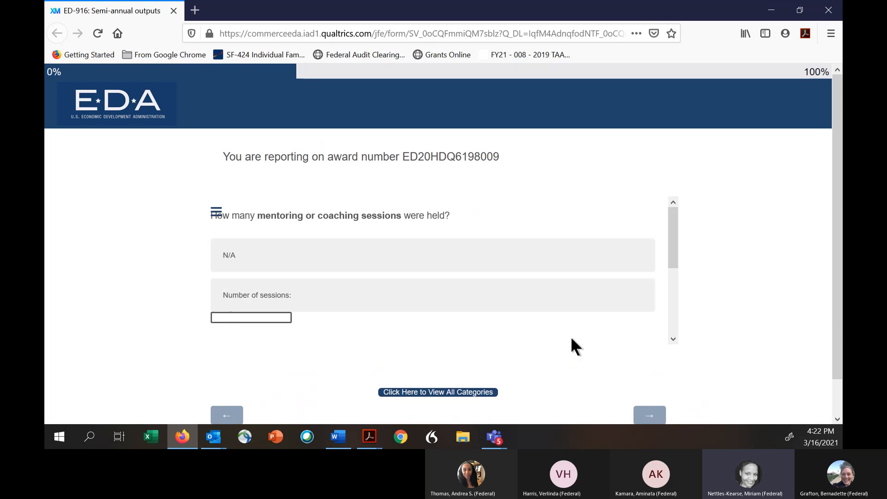
- Enter 10 as the number of mentoring or coaching sessions held, and continue
scroll(559, 303, "down", 2)
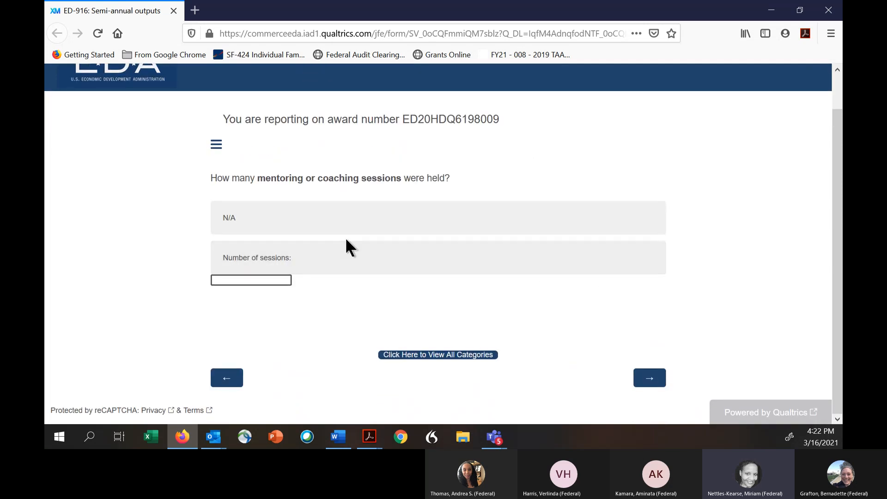
left_click(227, 279)
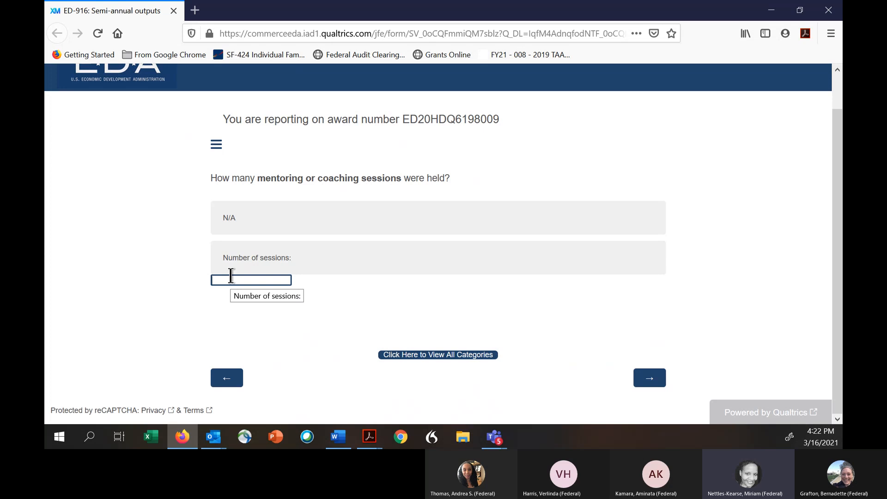
type("1")
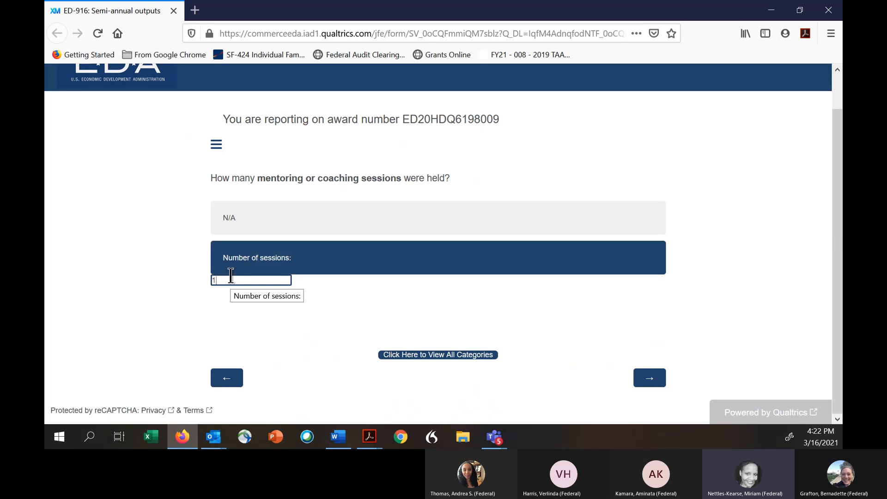
type("0")
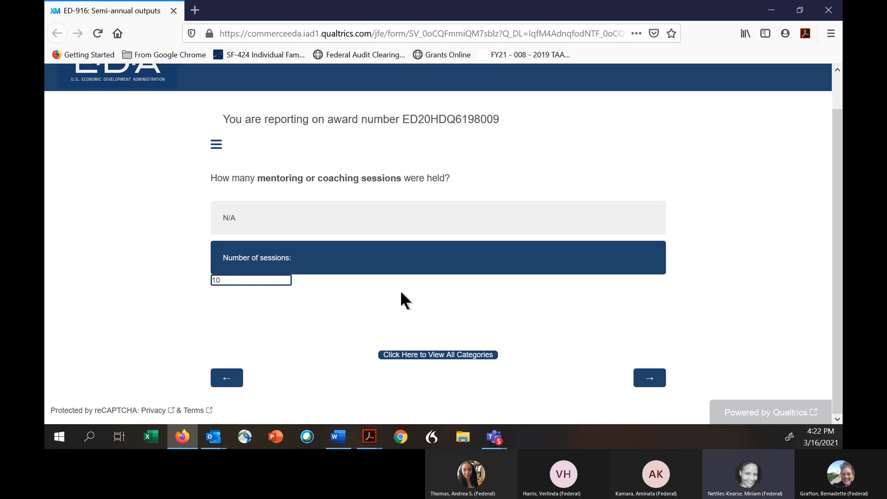
left_click(651, 380)
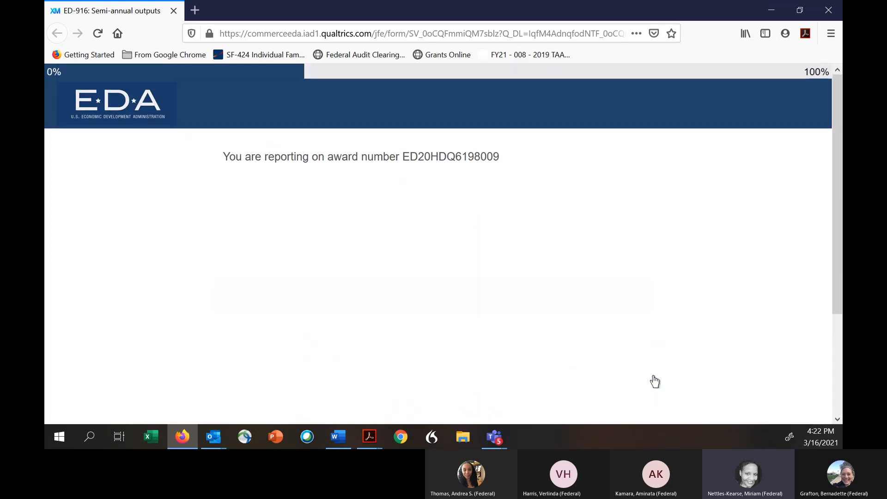
- Select product development, marketing, sales or market research assistance, and exports assistance or advice as the business assistance provided, and continue
scroll(574, 303, "down", 2)
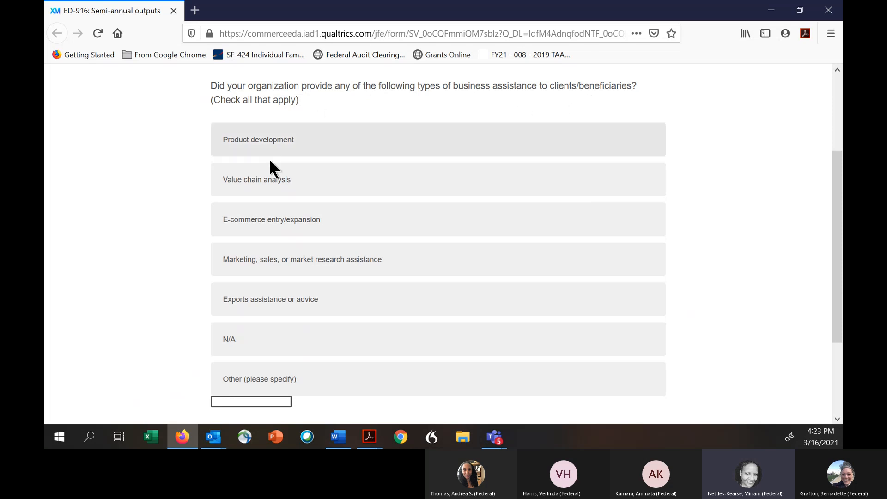
left_click(304, 301)
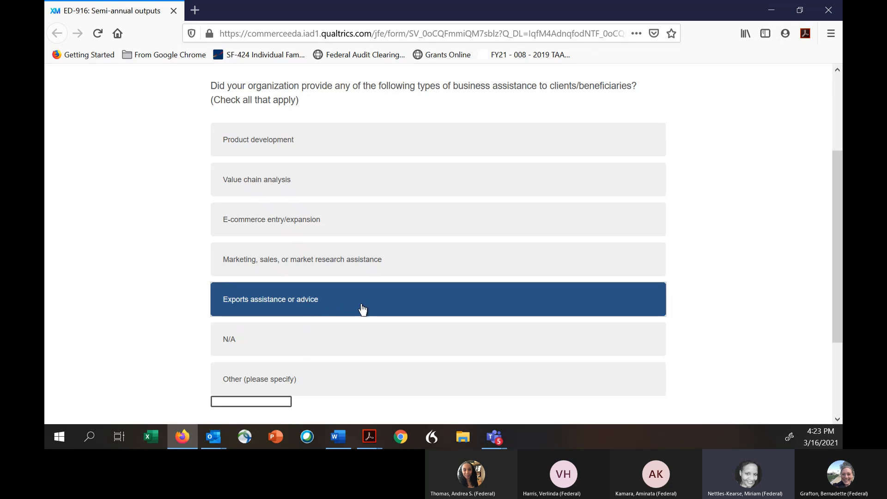
scroll(373, 313, "down", 2)
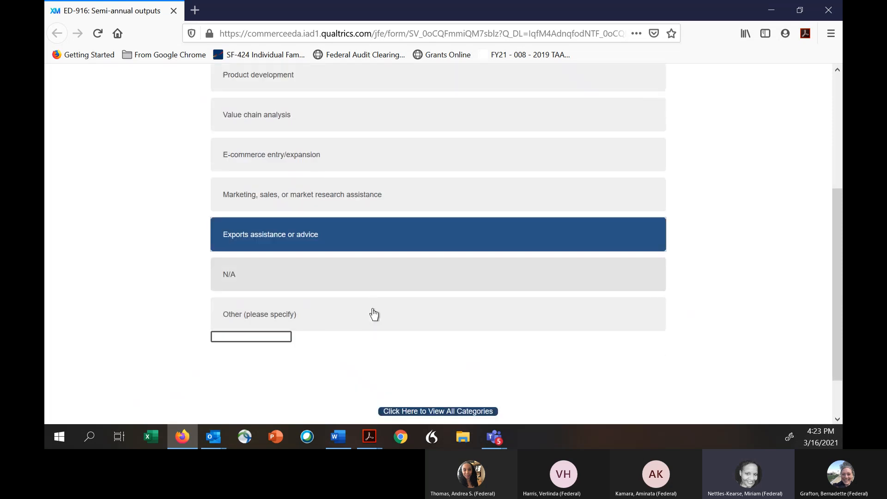
left_click(312, 194)
scroll(438, 205, "up", 2)
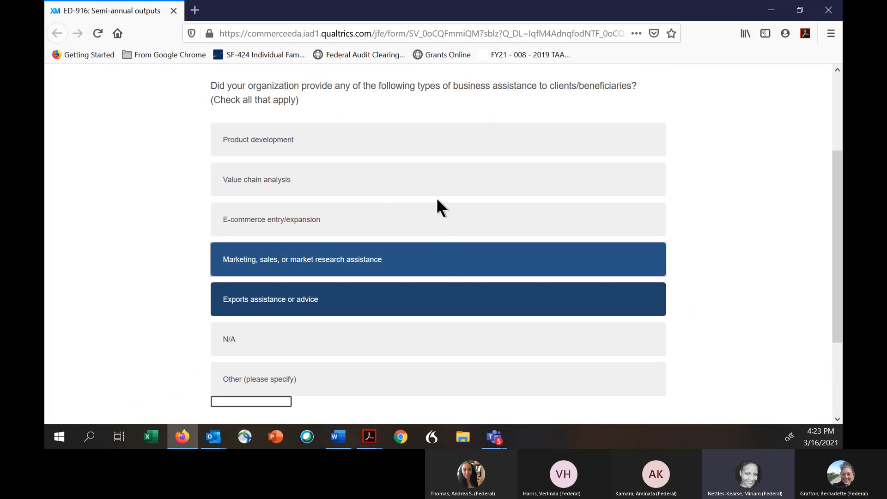
left_click(248, 144)
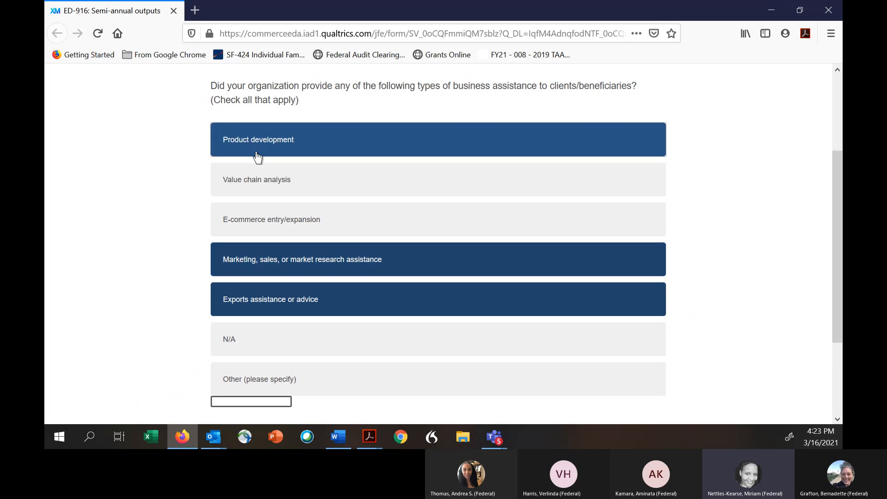
scroll(399, 277, "down", 2)
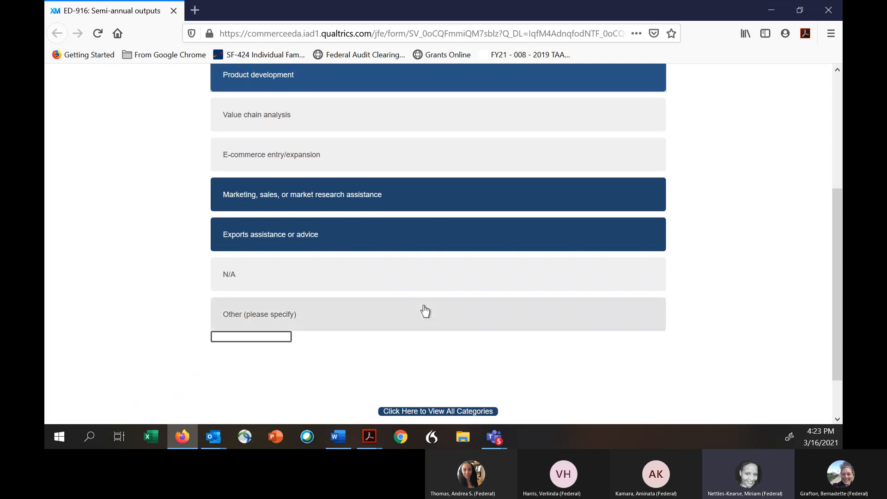
scroll(393, 228, "up", 1)
scroll(393, 229, "down", 2)
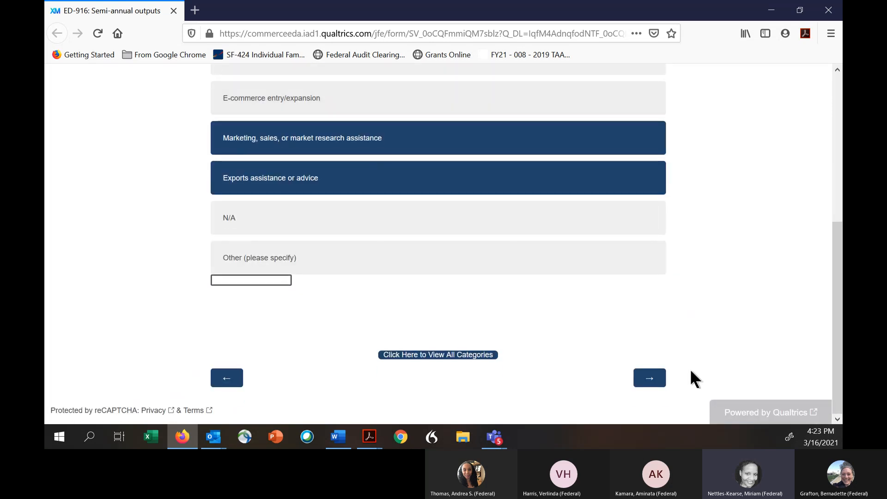
left_click(647, 378)
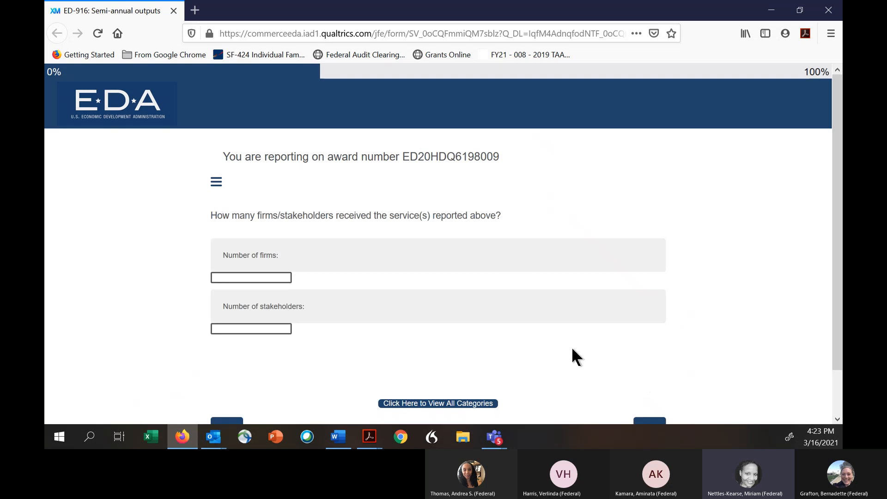
- Enter 10 firms and 10 stakeholders as recipients of the reported business assistance services
left_click(238, 280)
type("10")
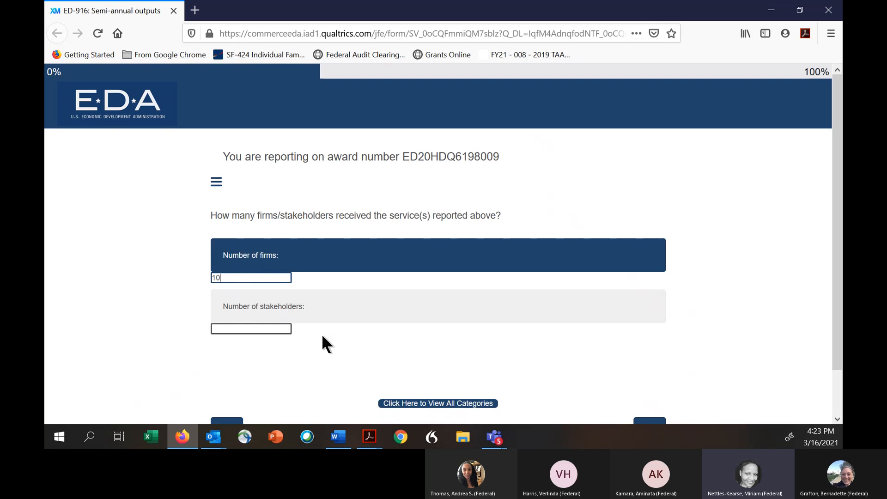
left_click(256, 329)
type("10")
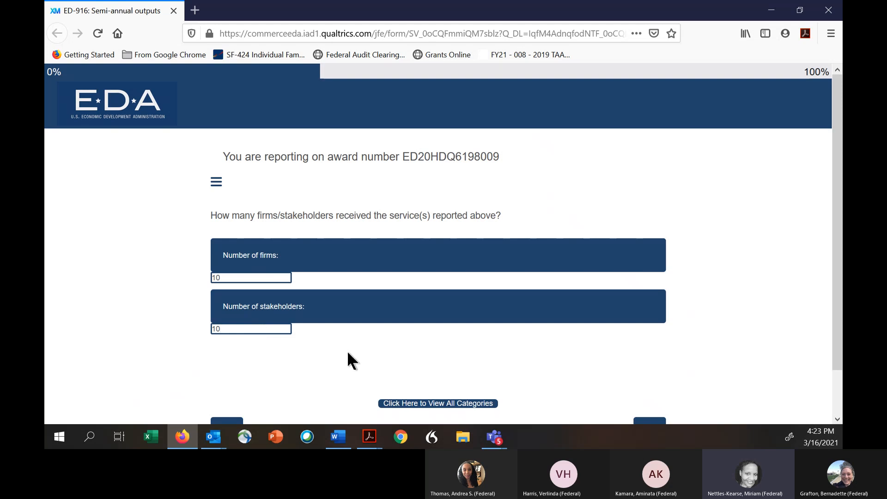
scroll(348, 350, "down", 2)
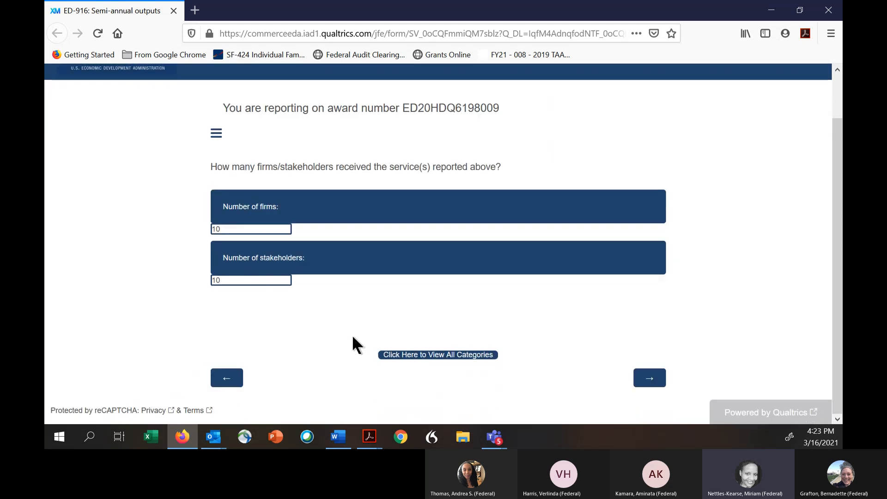
- Report 10 firms as having business recovery plan projects for mentoring, coaching, or training activities, and continue to the next section
left_click(651, 376)
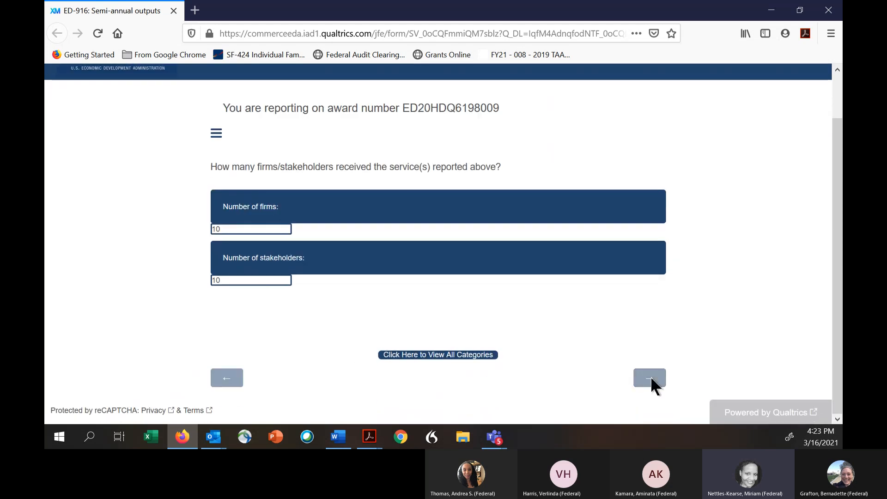
scroll(506, 300, "down", 2)
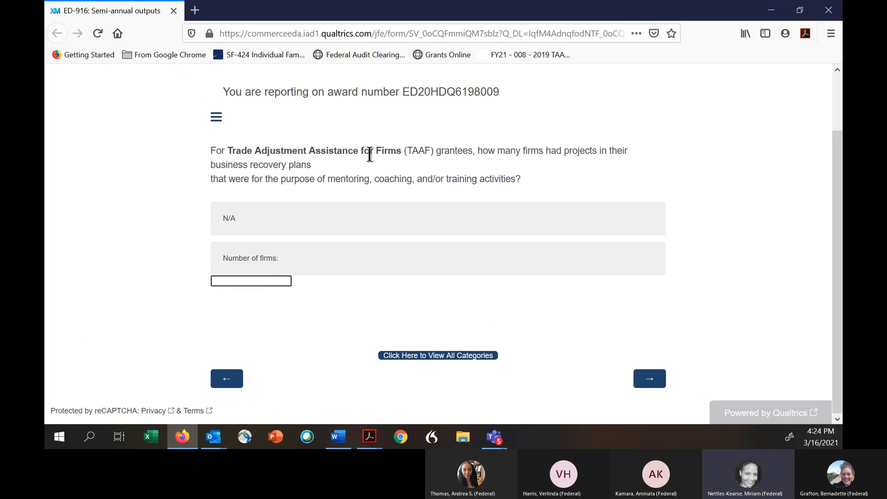
left_click(238, 280)
type("10")
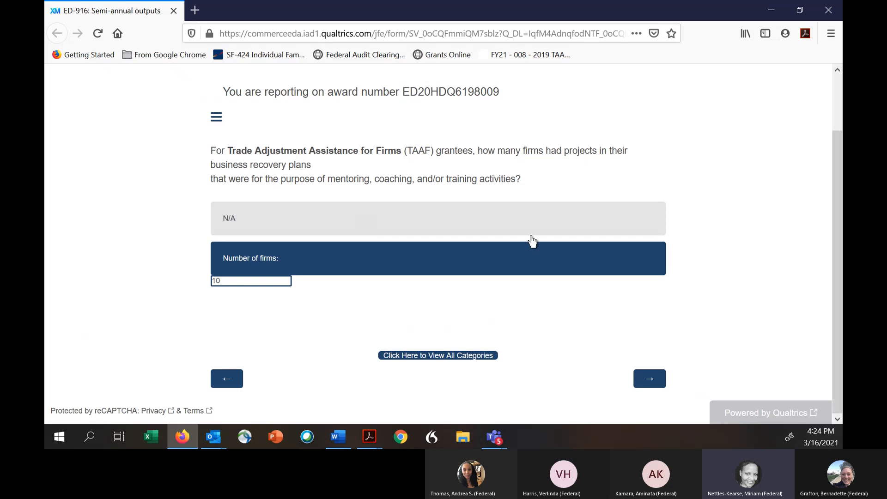
left_click(650, 379)
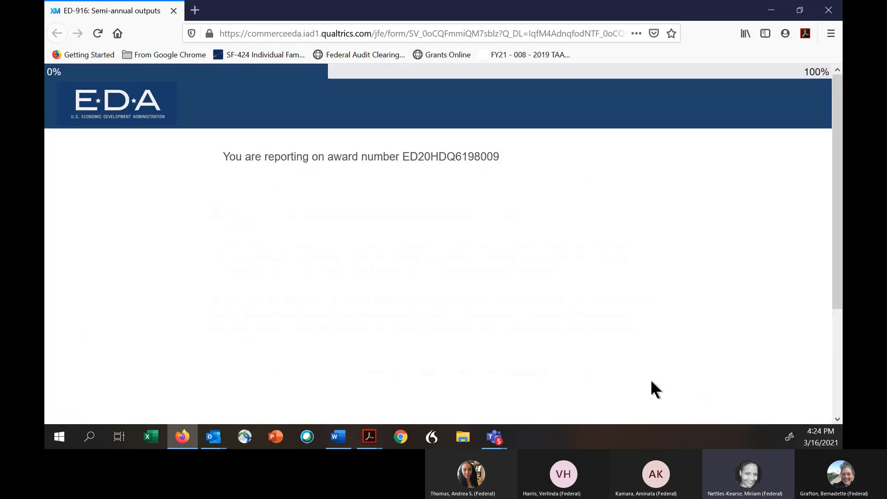
- Answer No to whether the grant supported planning and institutional development activities, and continue
scroll(601, 259, "down", 3)
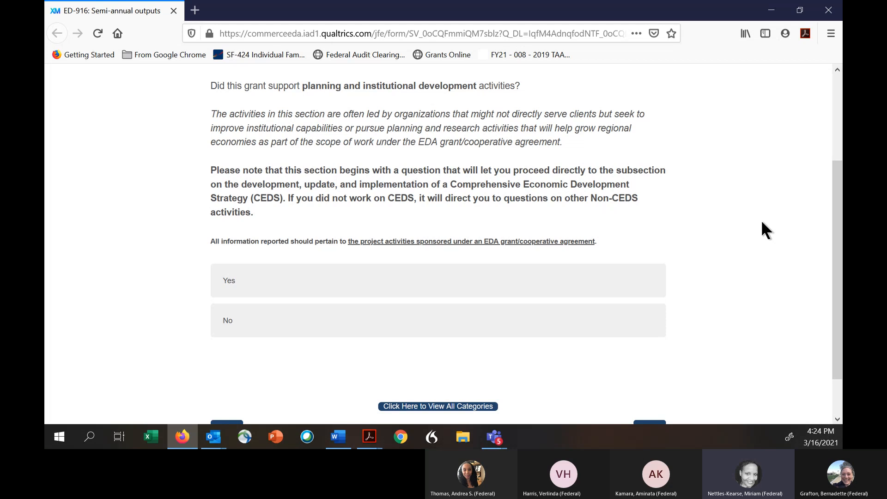
scroll(759, 219, "up", 2)
scroll(758, 220, "down", 2)
left_click(287, 325)
scroll(577, 305, "down", 1)
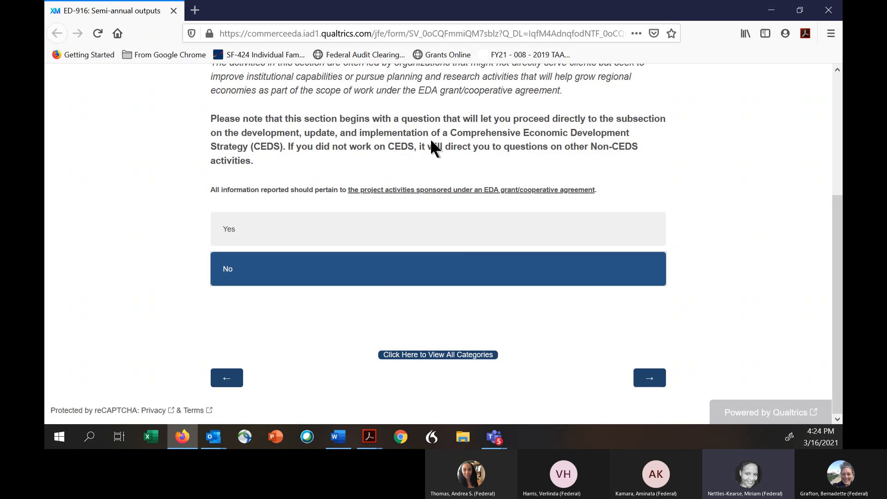
left_click(659, 377)
- Answer No to whether output information is available at the county, census tract, or tribal area level
scroll(624, 273, "down", 1)
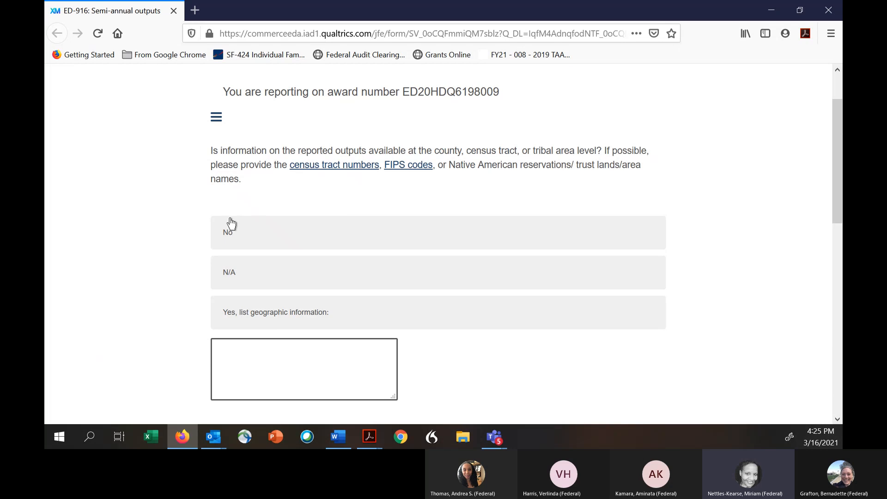
left_click(231, 235)
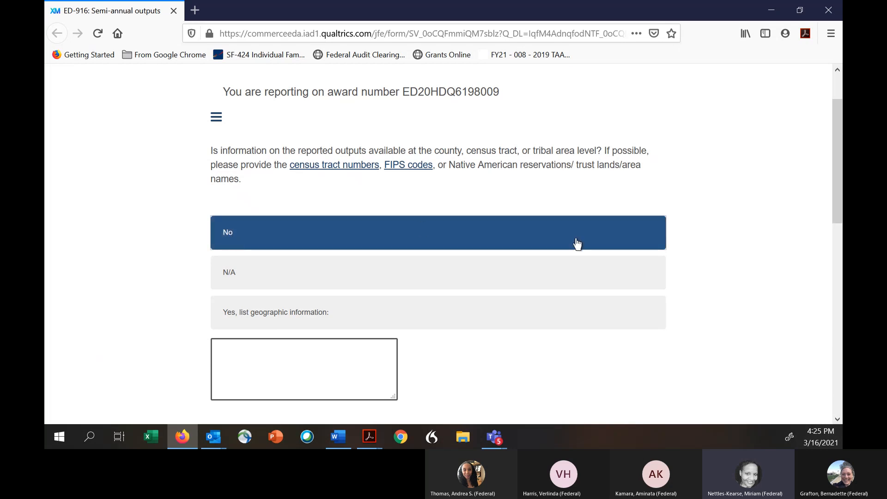
scroll(584, 263, "down", 3)
scroll(580, 252, "up", 2)
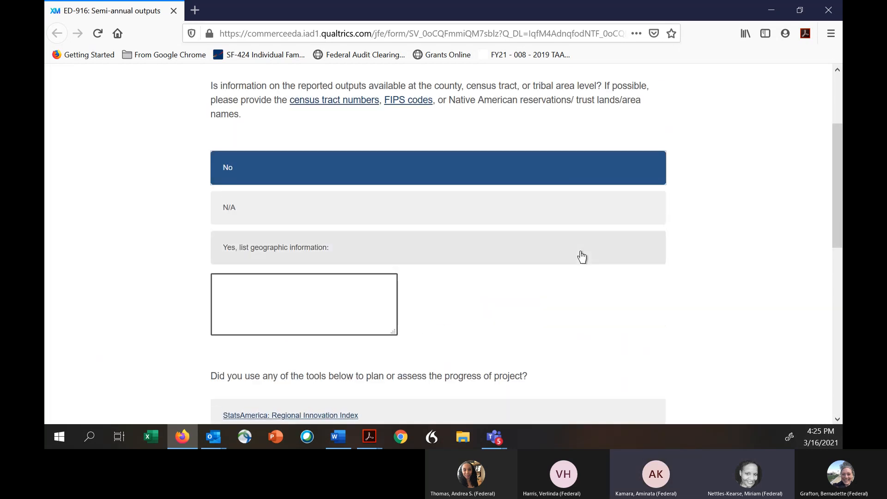
scroll(580, 251, "down", 3)
scroll(568, 220, "down", 3)
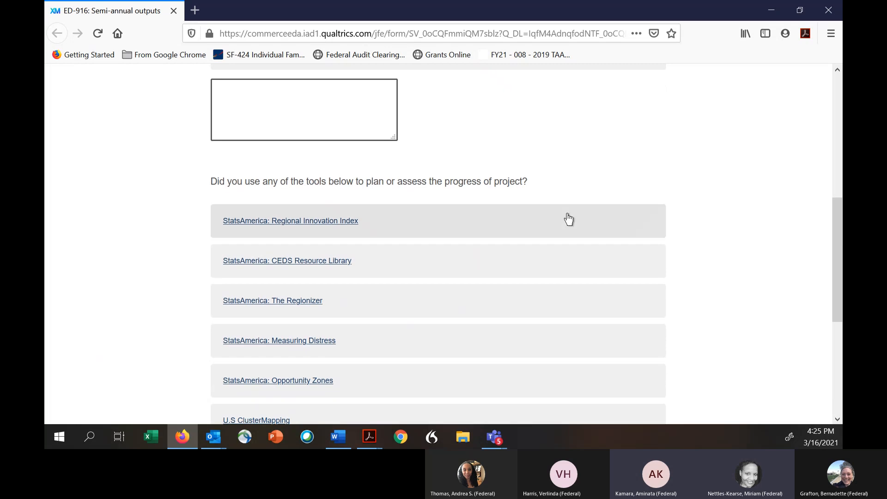
scroll(567, 215, "up", 3)
scroll(566, 212, "up", 3)
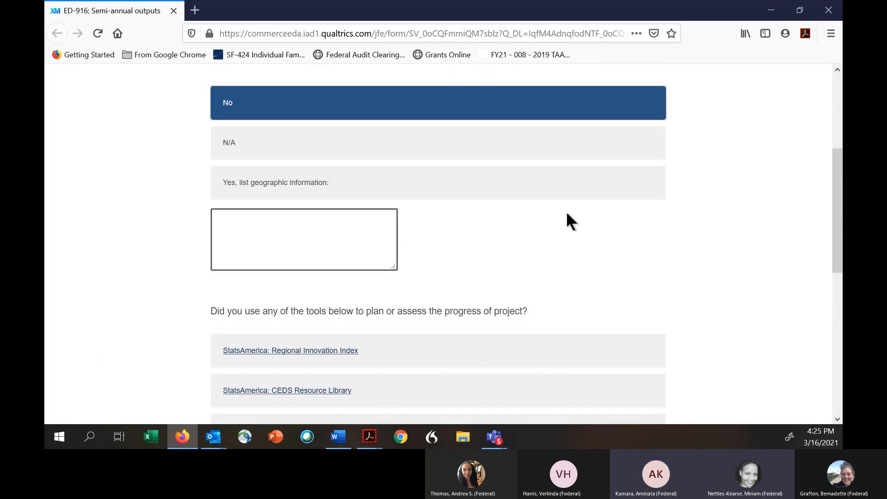
scroll(590, 273, "up", 2)
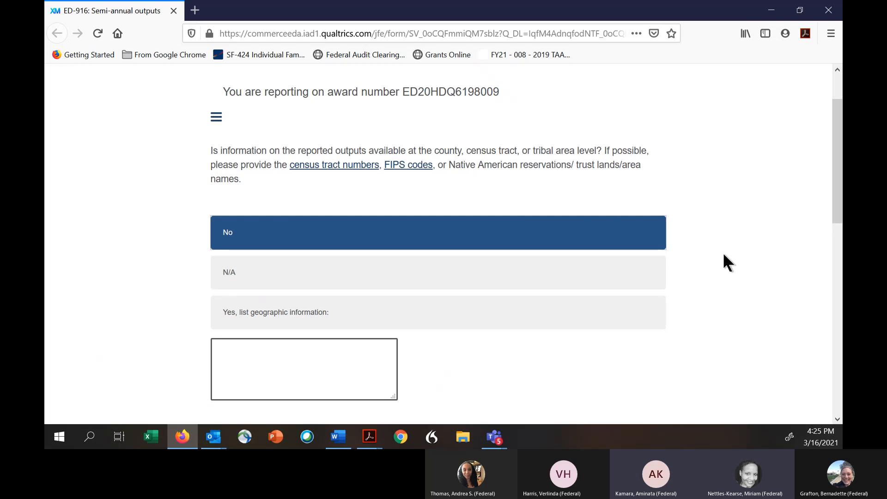
- Review the listed tools for planning or assessing project progress, answer N/A, and continue to the last page
scroll(724, 254, "down", 3)
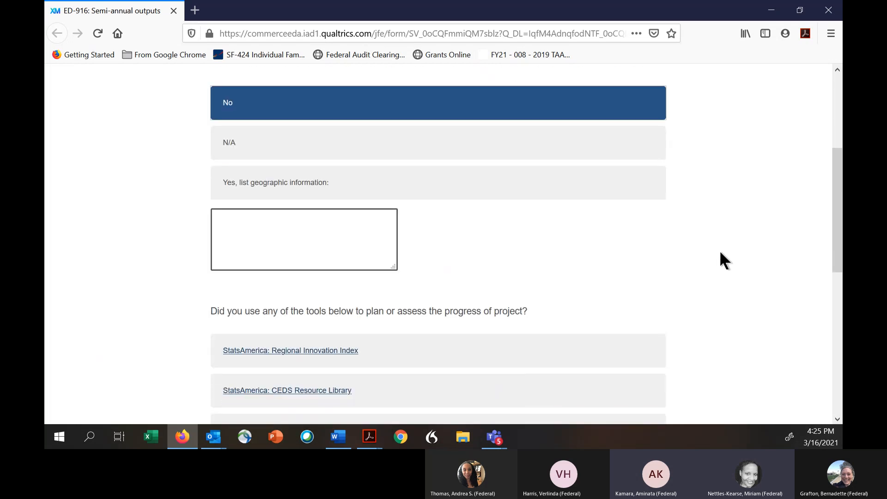
scroll(721, 252, "down", 2)
scroll(720, 251, "down", 3)
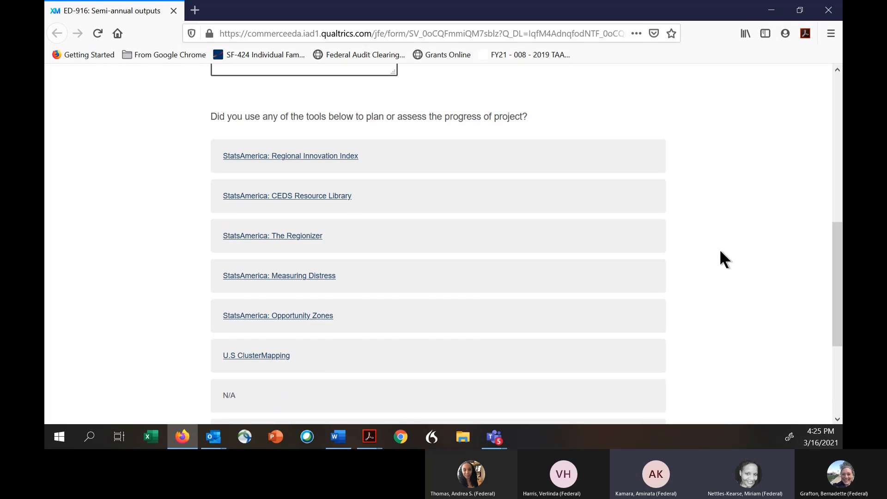
scroll(720, 252, "down", 1)
scroll(720, 252, "up", 1)
scroll(740, 246, "down", 1)
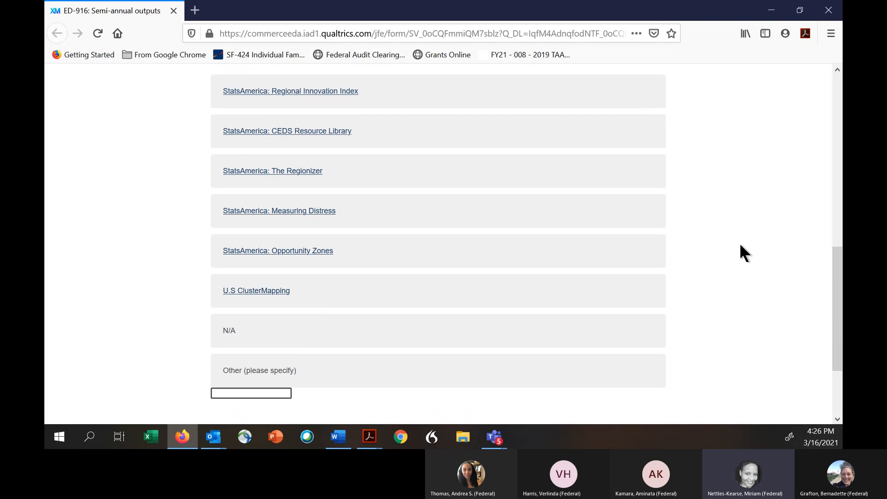
scroll(740, 246, "up", 1)
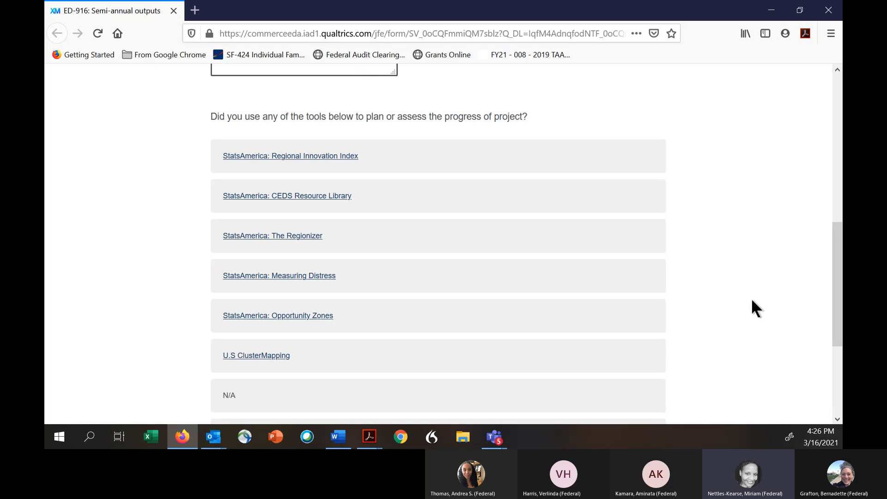
scroll(752, 298, "down", 1)
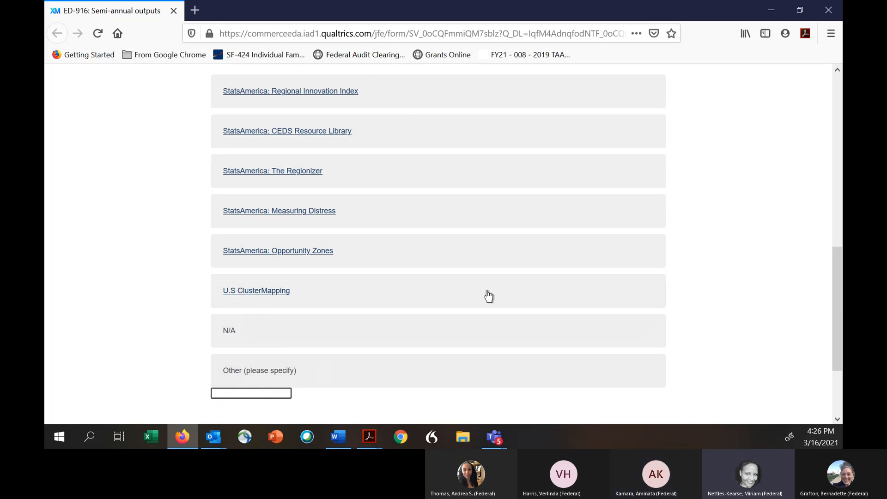
scroll(509, 292, "up", 3)
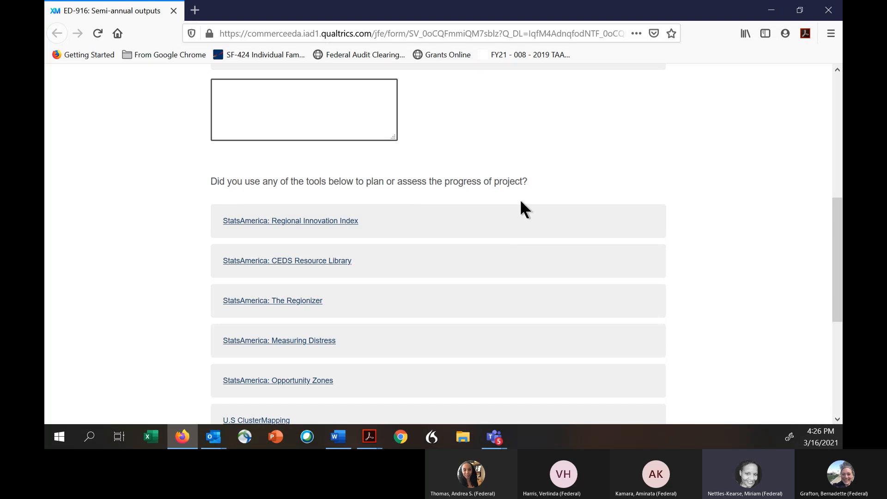
scroll(569, 187, "down", 4)
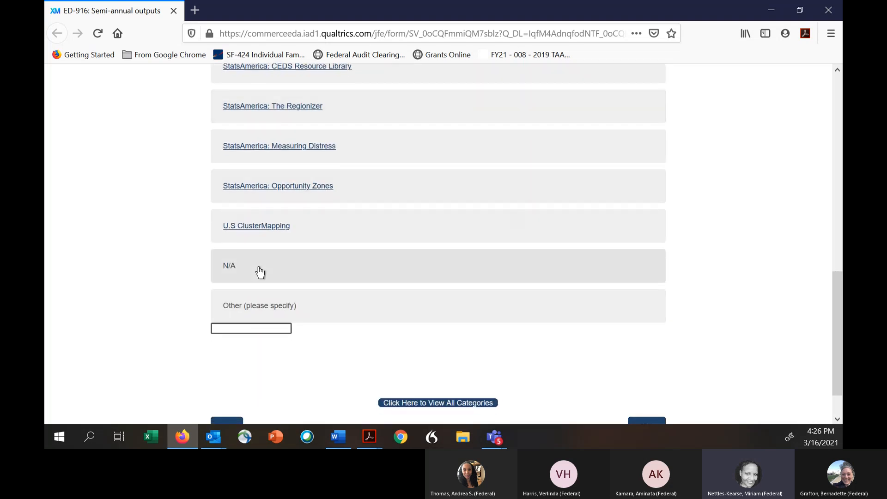
left_click(260, 273)
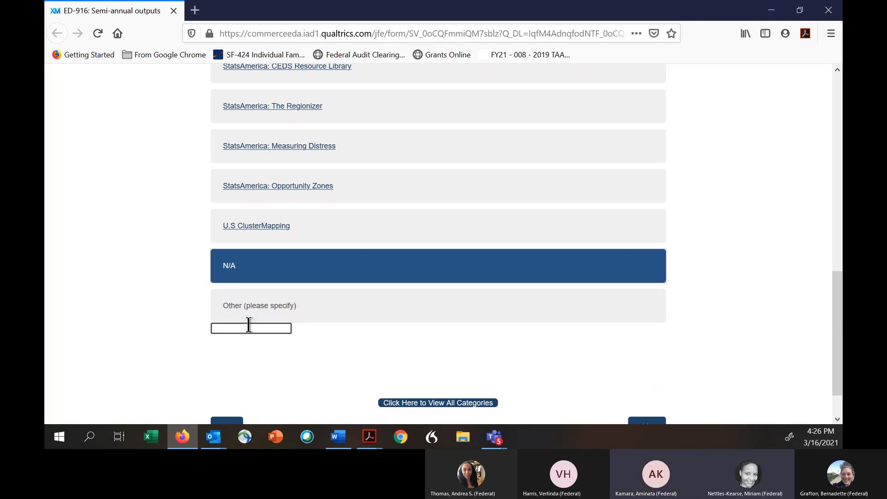
scroll(481, 329, "down", 2)
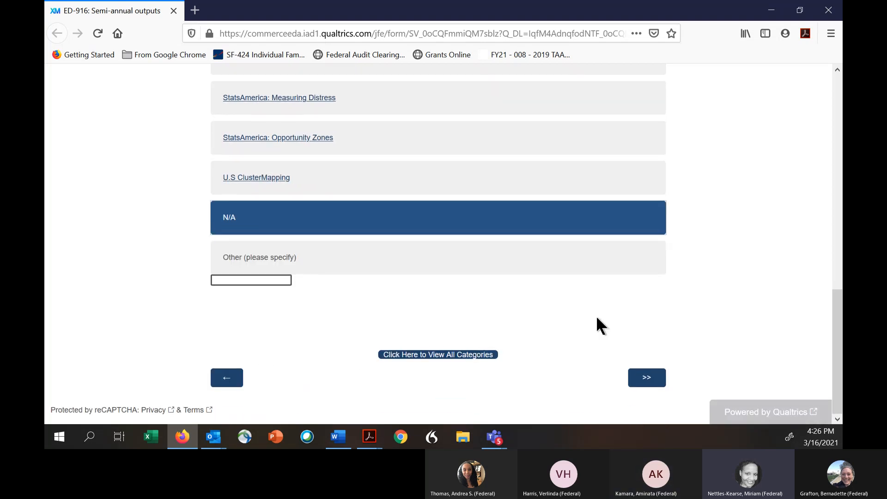
left_click(647, 380)
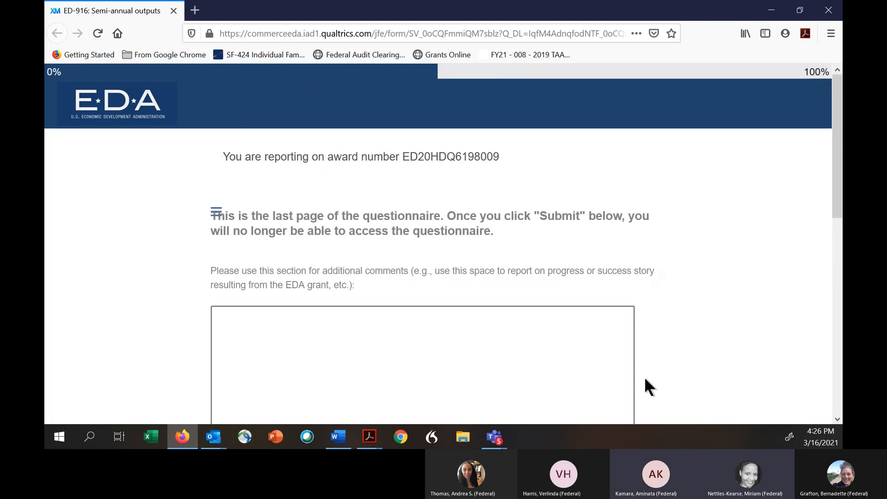
- Fill the additional comments with the Brooklyn aluminum window manufacturer's TAAF success story, removing the line break before "$12 million"
scroll(684, 279, "down", 3)
scroll(684, 278, "up", 1)
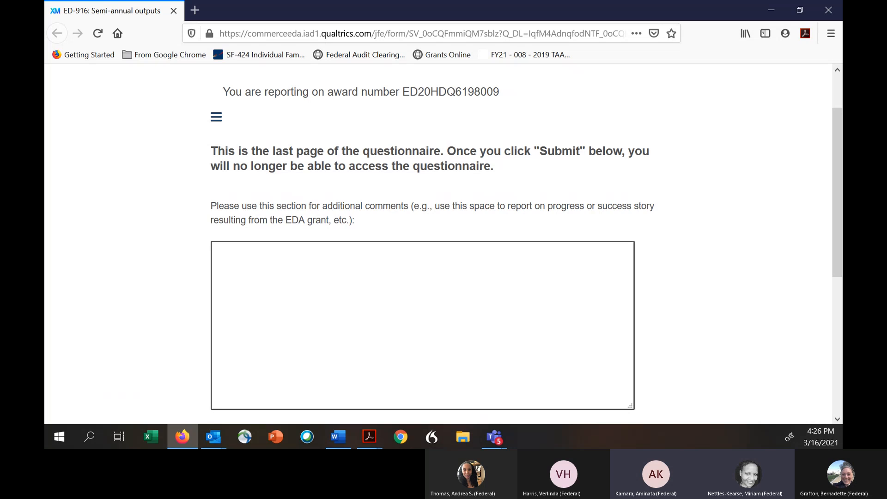
key("alt+Tab")
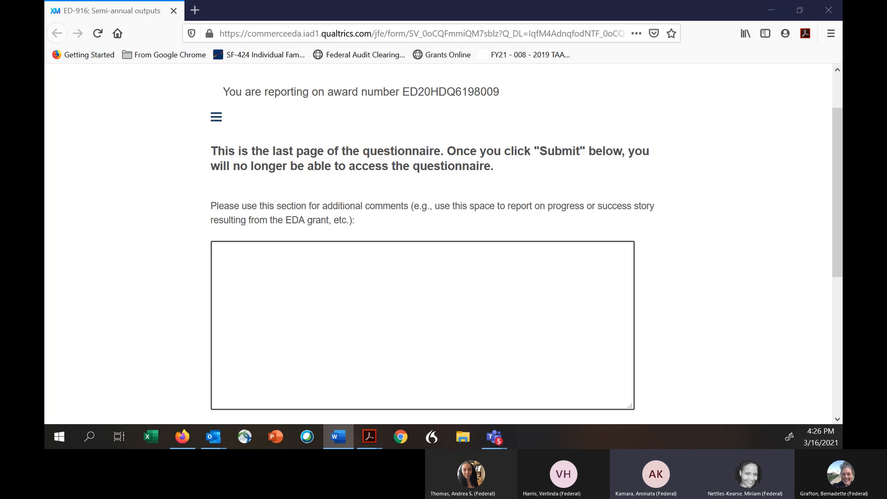
left_click(227, 264)
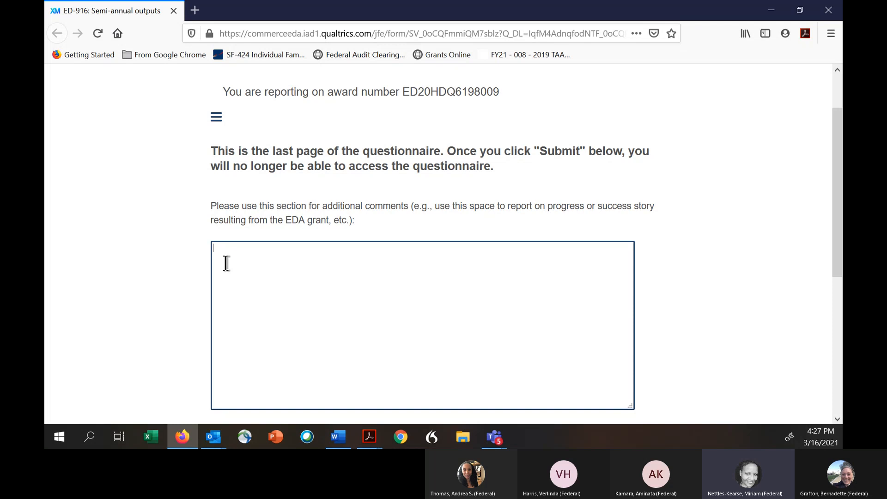
type("A Brooklyn manufacturer of aluminum windows started working with the TAAF program in 2016 and completed the program in 2018. The firm implemented production improvement projects including Lean training which lead to a $4 million increase in sales from 2017 to 2018. The TAAF program supported the implementation of five improvement projects focusing on Customer Relationship Management (CRM) systems support, marketing, sales, and employee training. One year after completing the TAAF program, the firm has experienced sales increase of $12 million; bringing its total sales to $36 million. They have successfully retained 175 jobs.")
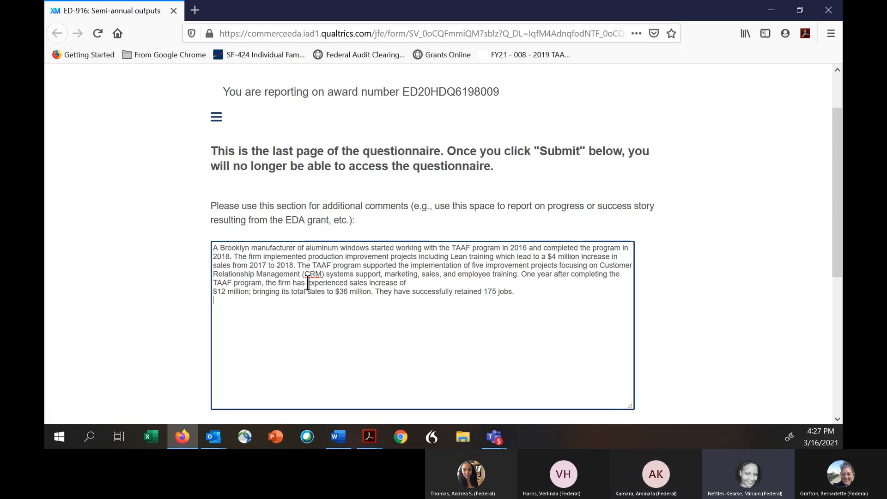
left_click(208, 293)
key("BackSpace")
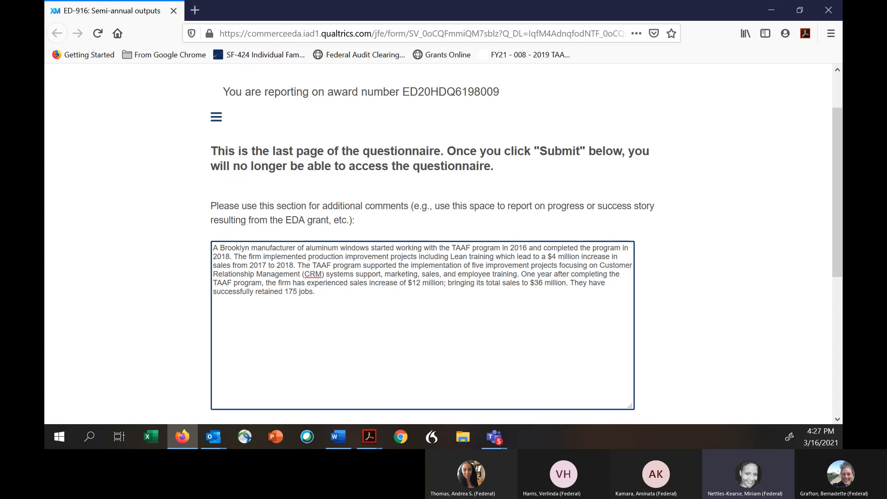
- Enter N/A for how sponsored activities benefited distressed communities or underserved populations, and continue
scroll(341, 354, "down", 3)
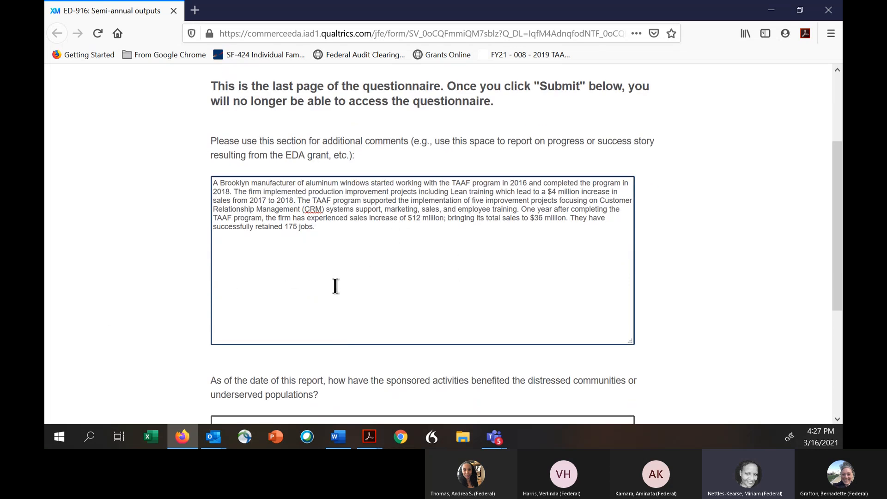
scroll(335, 286, "down", 5)
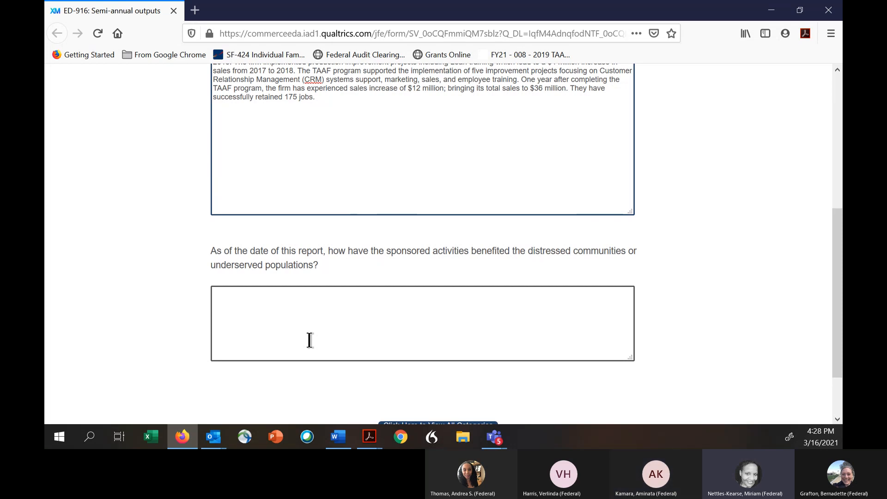
left_click(292, 302)
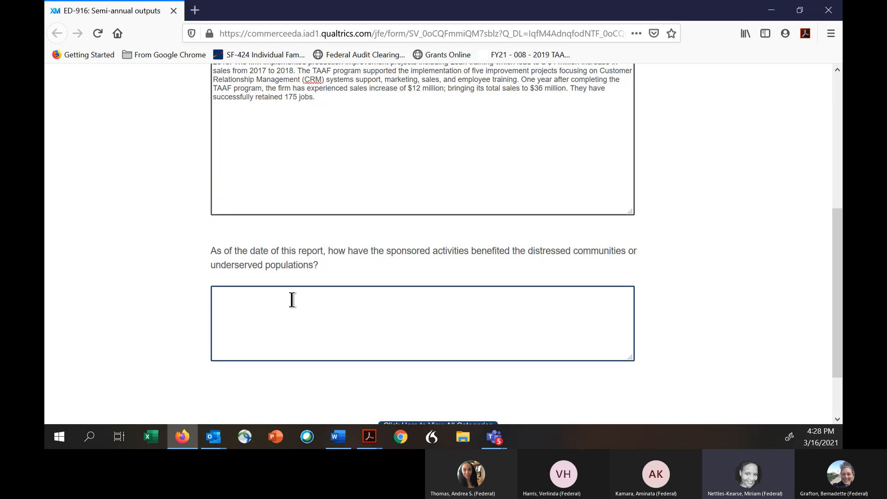
type("N/A")
scroll(502, 256, "down", 3)
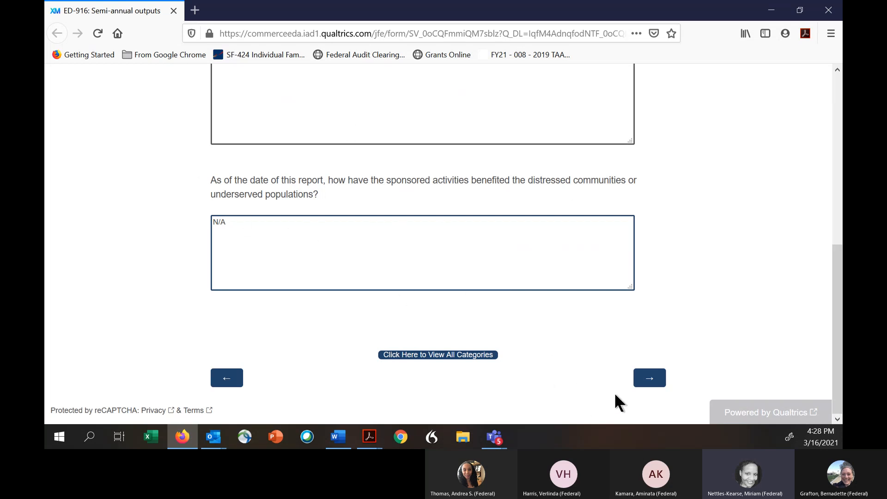
left_click(654, 381)
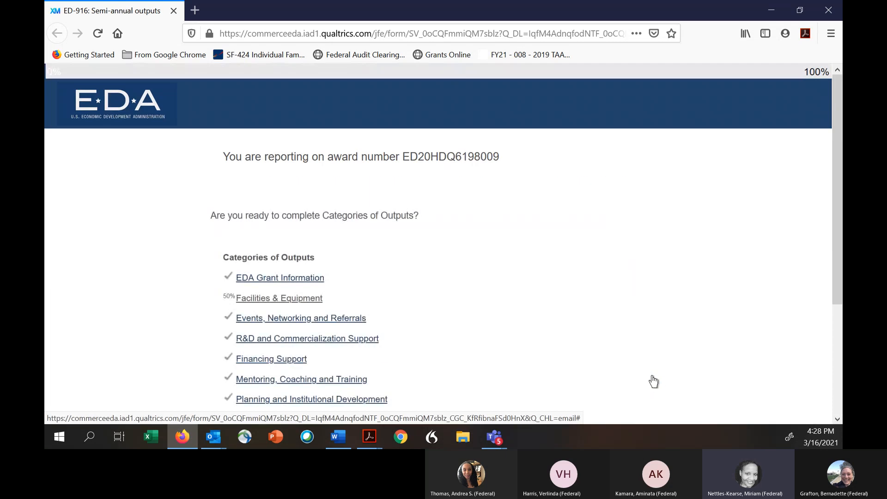
- Check the completion status of each section in the Categories of Outputs list
scroll(575, 303, "down", 2)
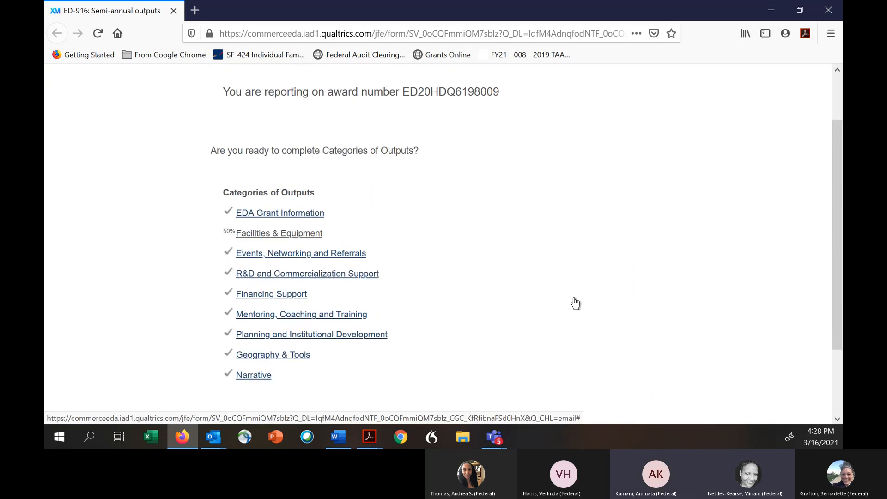
scroll(573, 300, "down", 2)
scroll(557, 284, "down", 1)
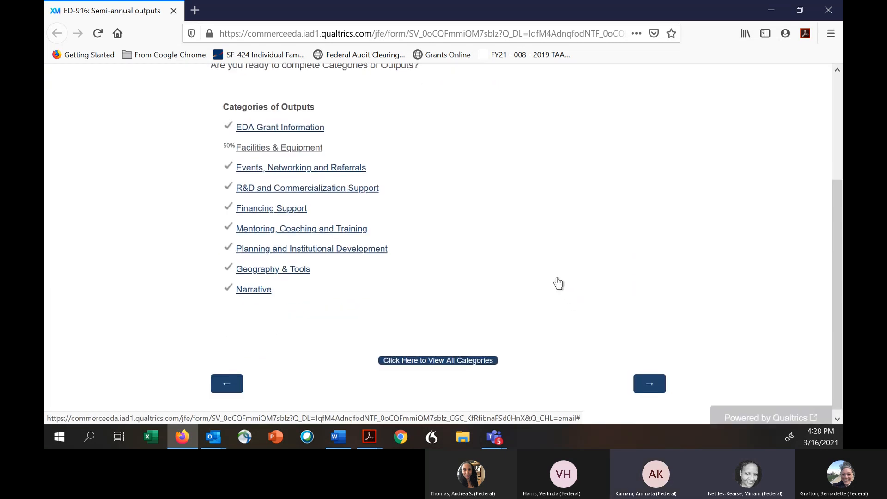
scroll(557, 280, "up", 2)
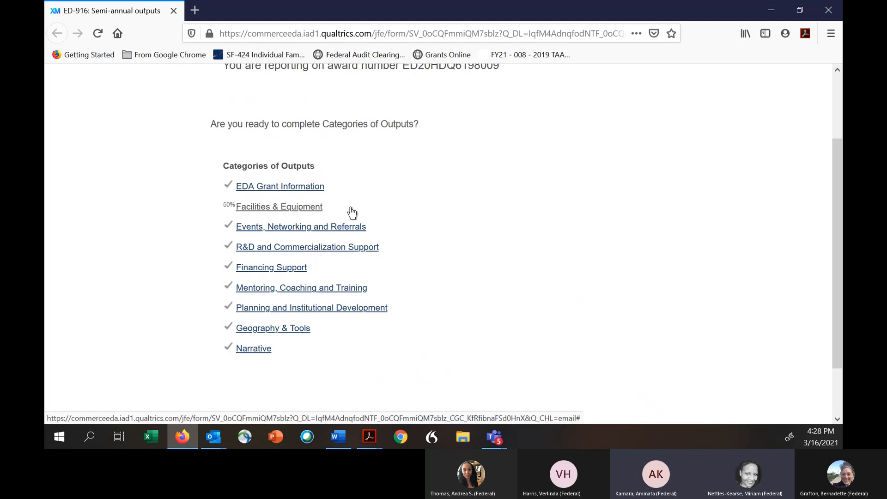
- Reopen the Facilities & Equipment section, keep No as the answer on facilities and equipment support, and continue
left_click(280, 205)
scroll(347, 201, "down", 2)
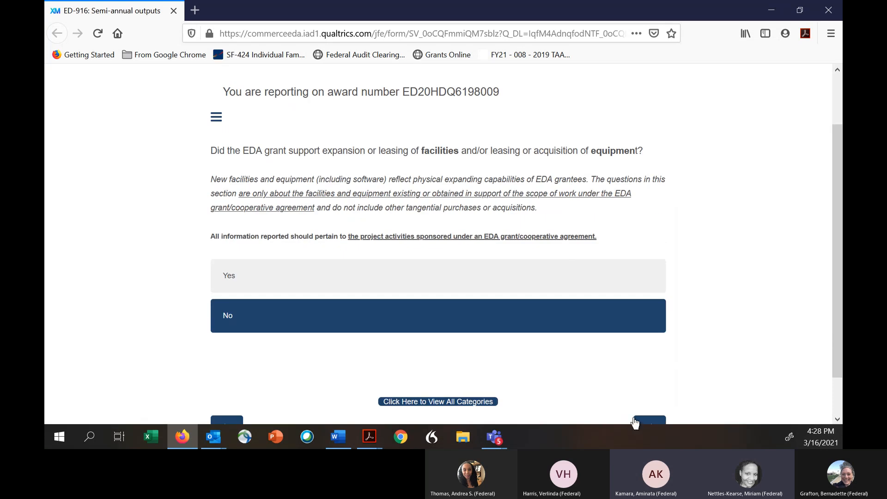
scroll(640, 418, "down", 1)
left_click(650, 383)
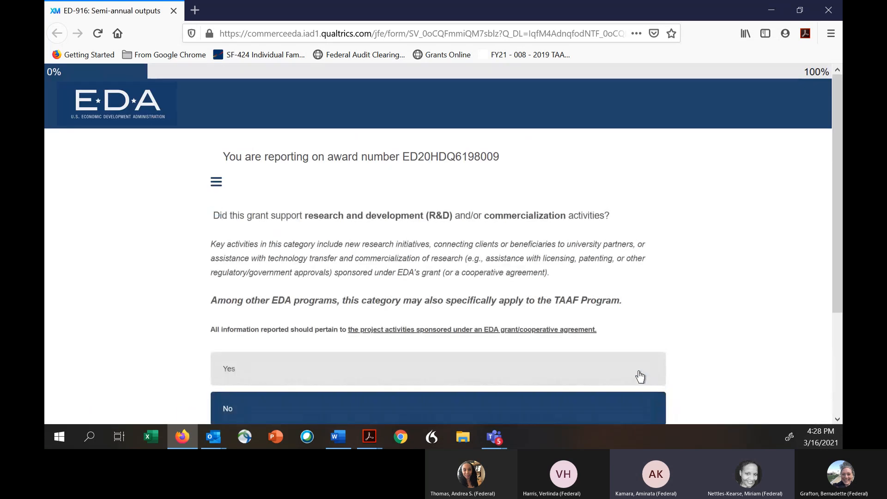
- Continue through the R&D and commercialization and the planning and institutional development questions, keeping No for both, back to the categories list
scroll(638, 375, "down", 1)
scroll(639, 374, "down", 2)
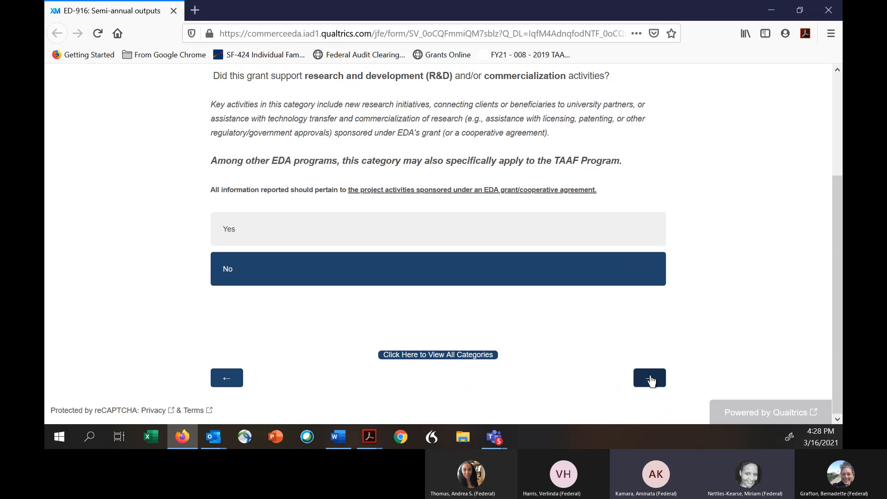
left_click(652, 411)
scroll(481, 342, "down", 3)
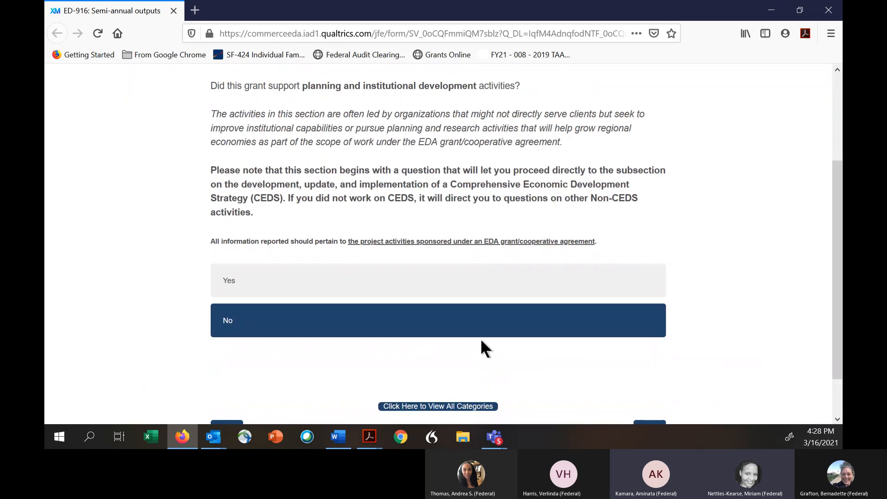
left_click(649, 379)
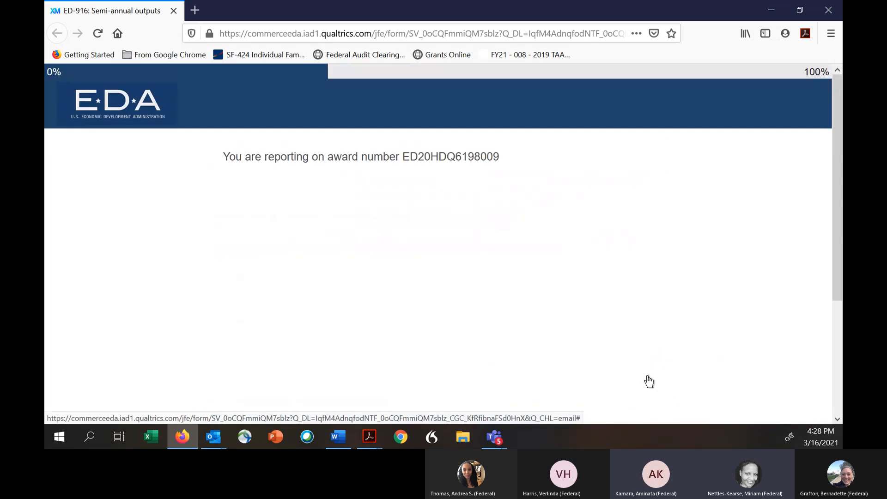
- Check the completion of all Categories of Outputs, answer Yes to being ready to submit, and submit the ED-916 questionnaire
scroll(462, 333, "down", 3)
scroll(479, 326, "up", 3)
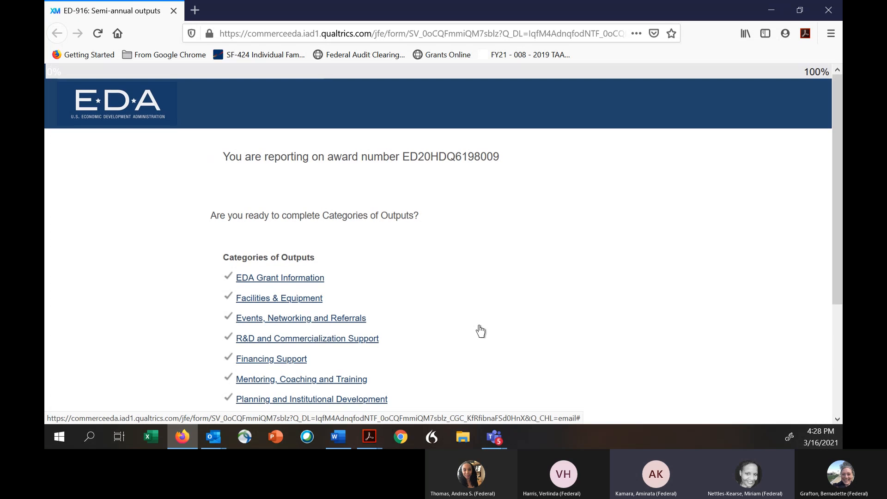
scroll(479, 326, "down", 3)
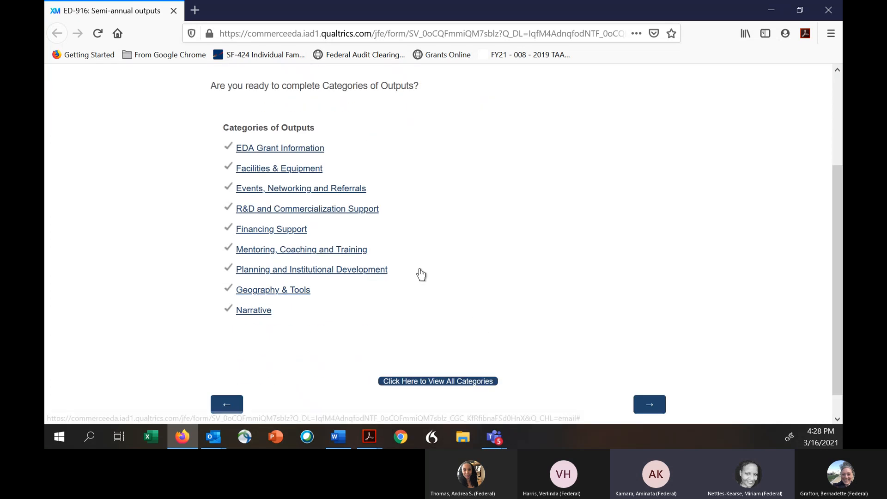
scroll(585, 392, "down", 1)
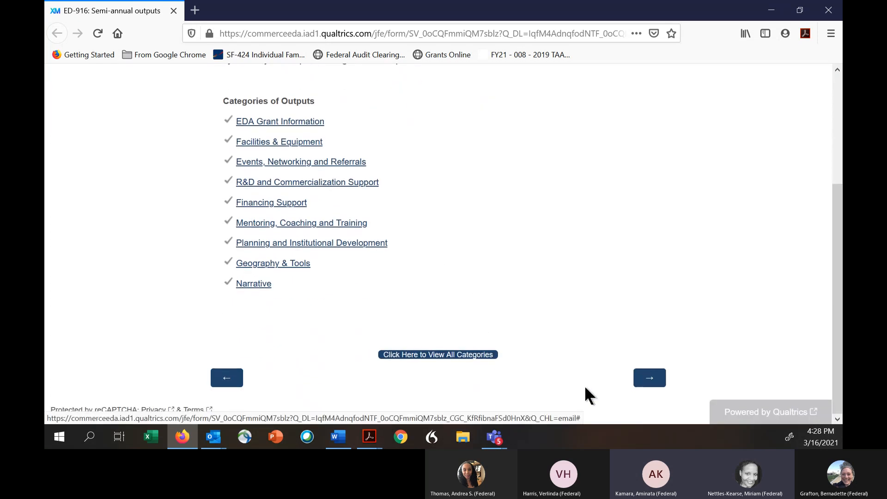
left_click(646, 379)
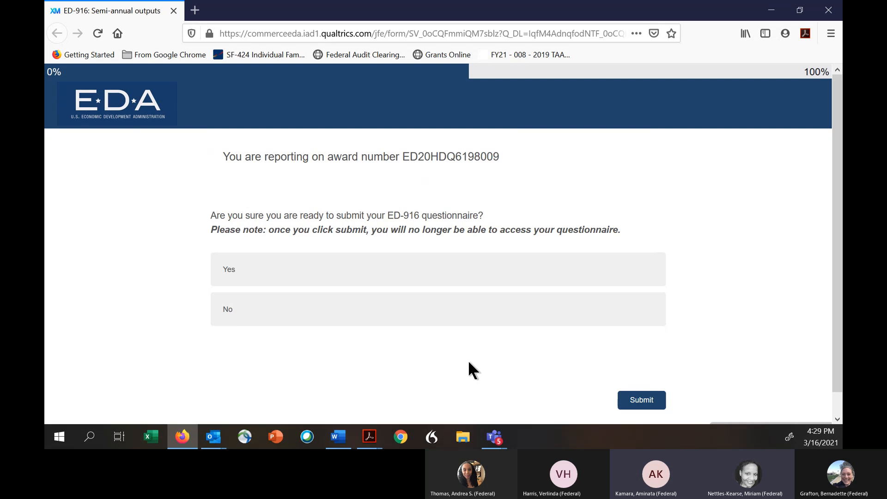
left_click(390, 268)
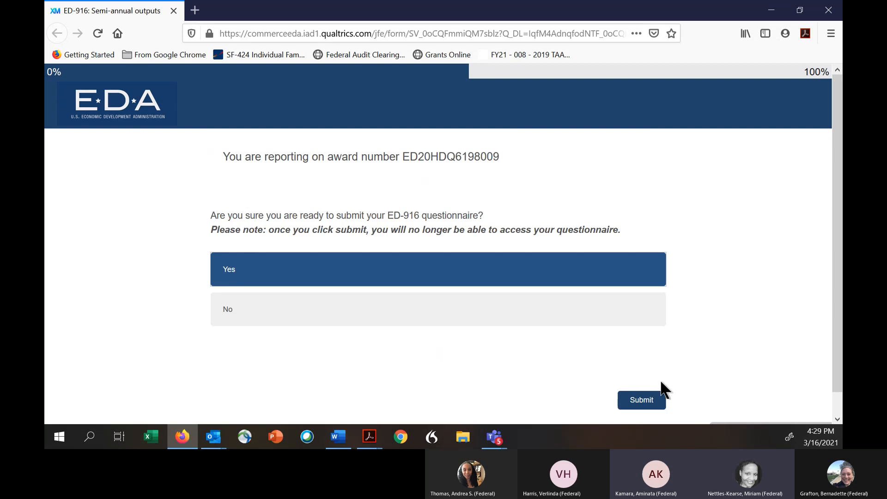
left_click(650, 401)
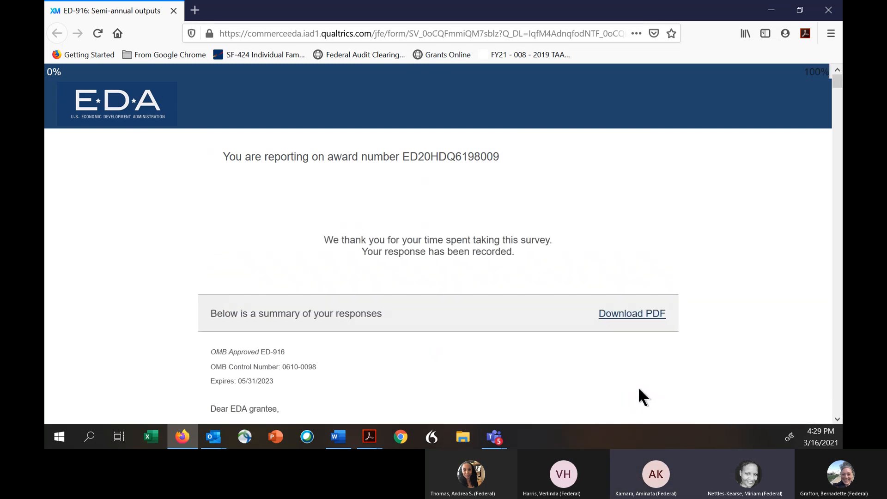
- Look over the start of the response summary and download the summary as a PDF
scroll(638, 387, "down", 2)
scroll(665, 351, "down", 2)
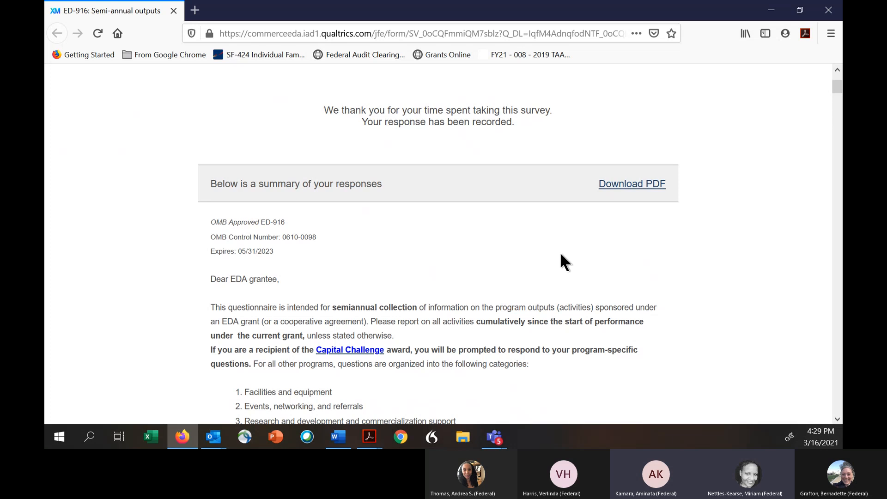
scroll(686, 269, "down", 15)
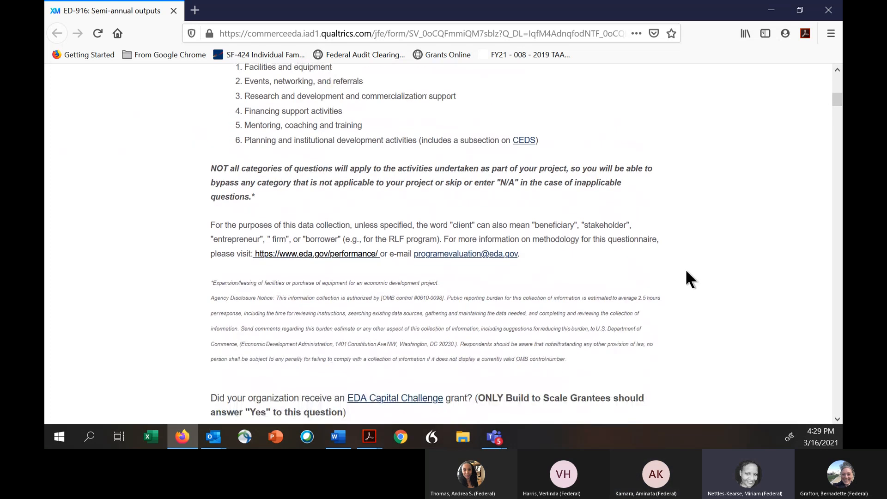
scroll(687, 269, "down", 2)
scroll(687, 268, "up", 4)
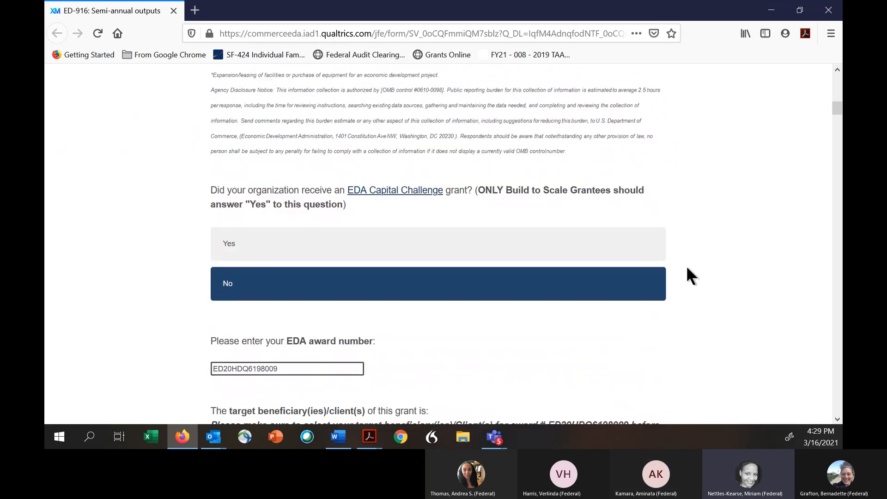
scroll(686, 264, "up", 10)
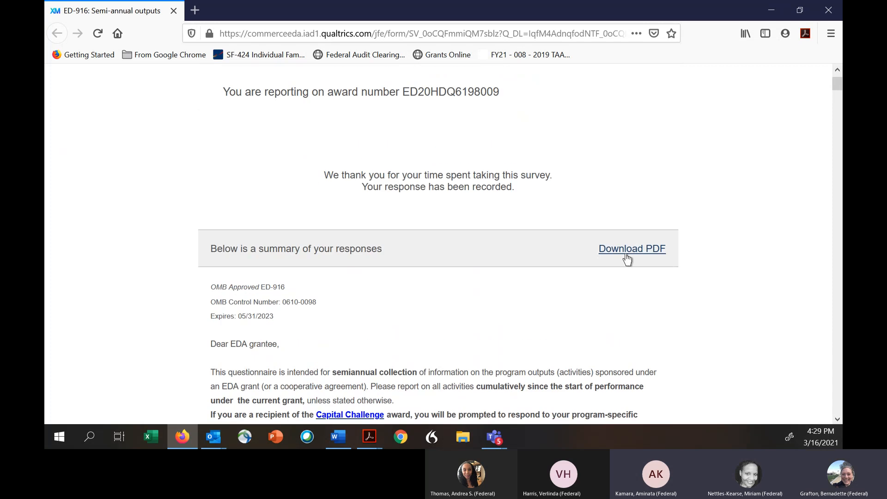
left_click(624, 250)
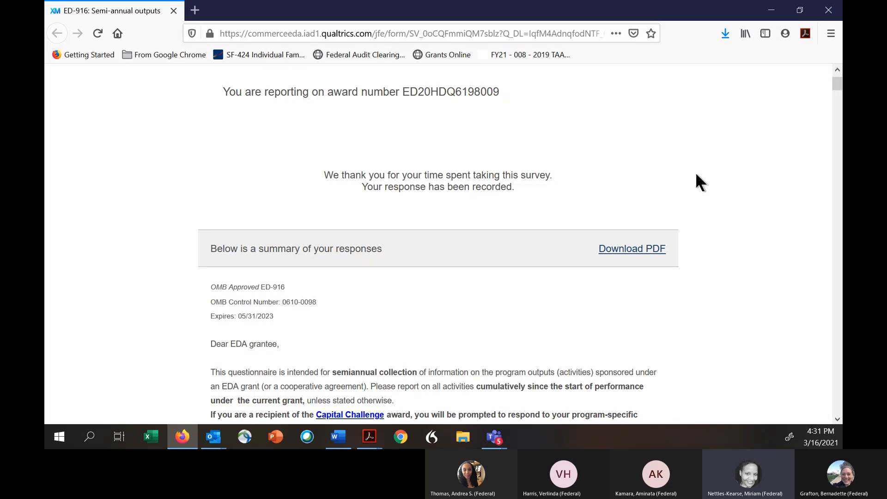
- Examine the on-page summary of the submitted responses, from the introduction through the target beneficiary answers
scroll(721, 182, "down", 12)
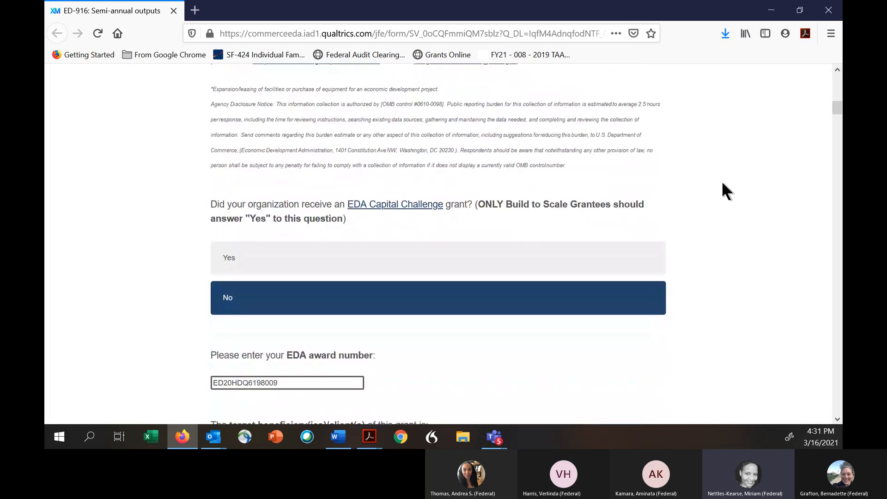
scroll(721, 181, "down", 2)
scroll(722, 180, "up", 2)
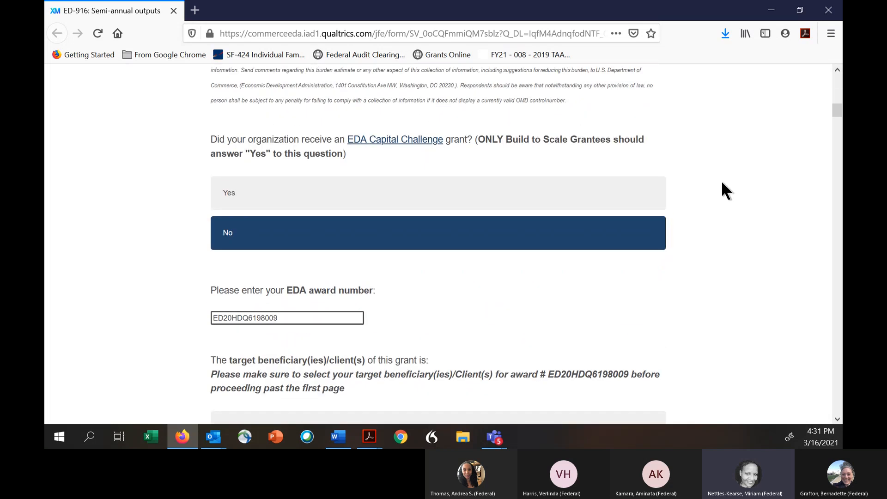
scroll(722, 181, "up", 12)
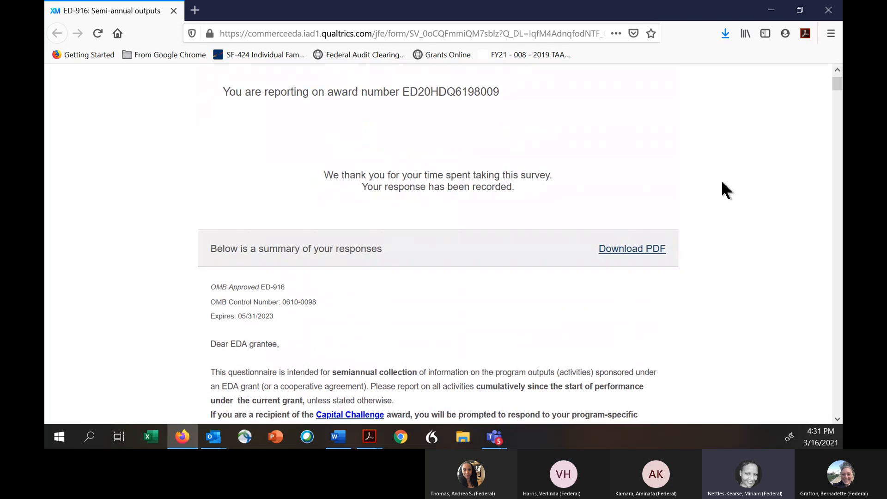
scroll(722, 181, "up", 2)
scroll(727, 181, "down", 5)
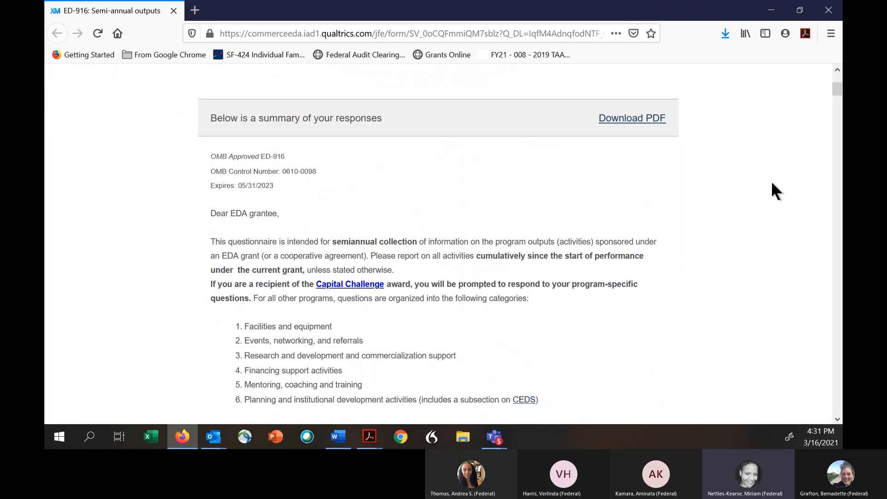
scroll(772, 183, "down", 15)
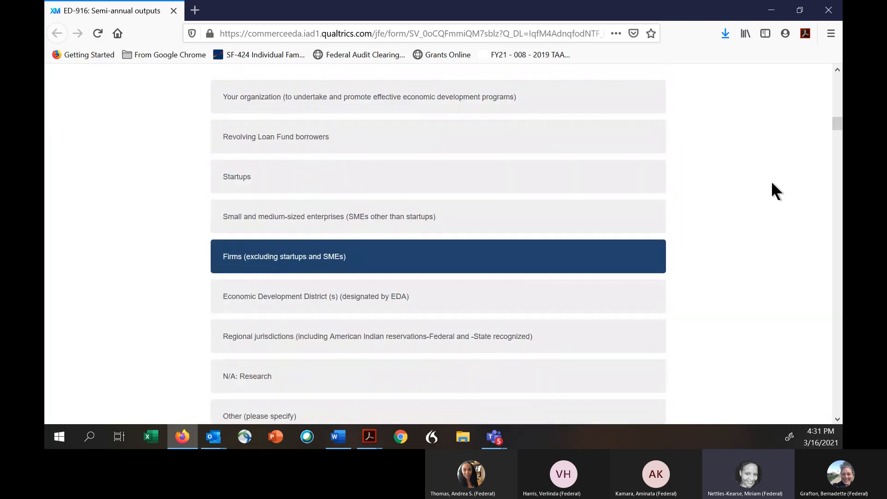
scroll(772, 182, "up", 20)
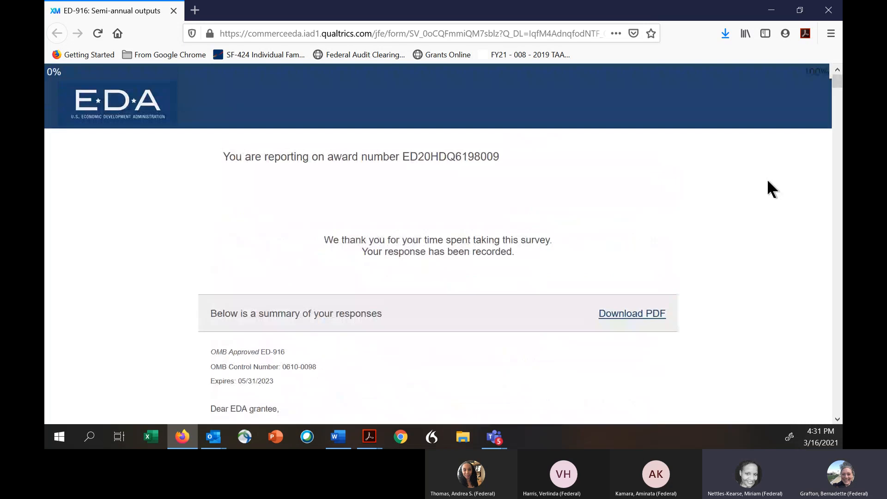